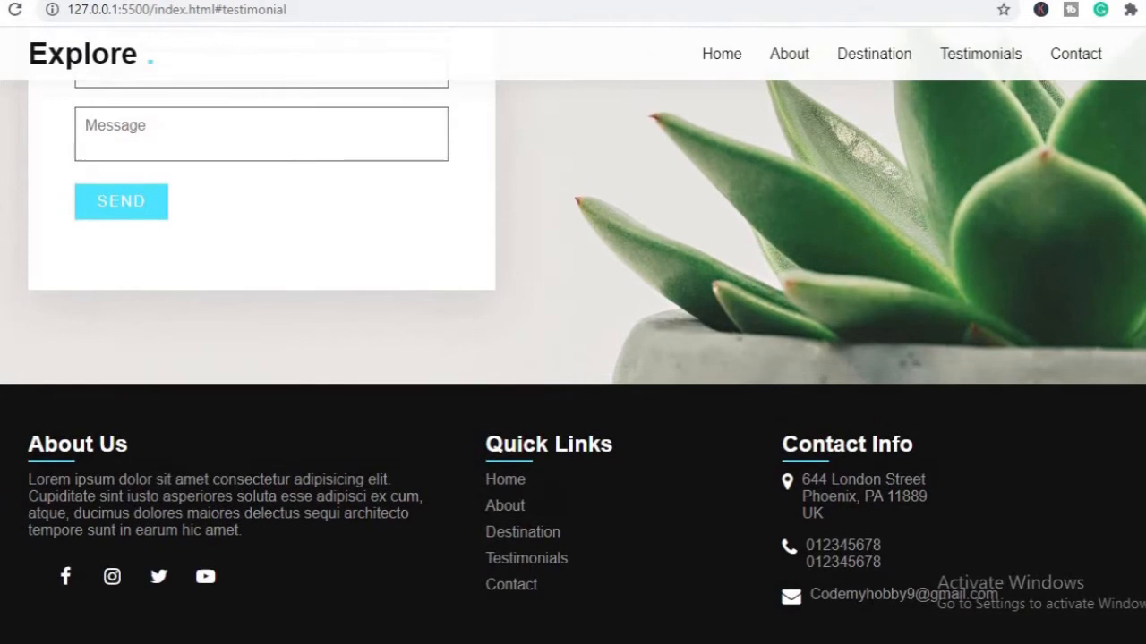
Look through the Home and Destination sections of the local Explore website
left_click(725, 55)
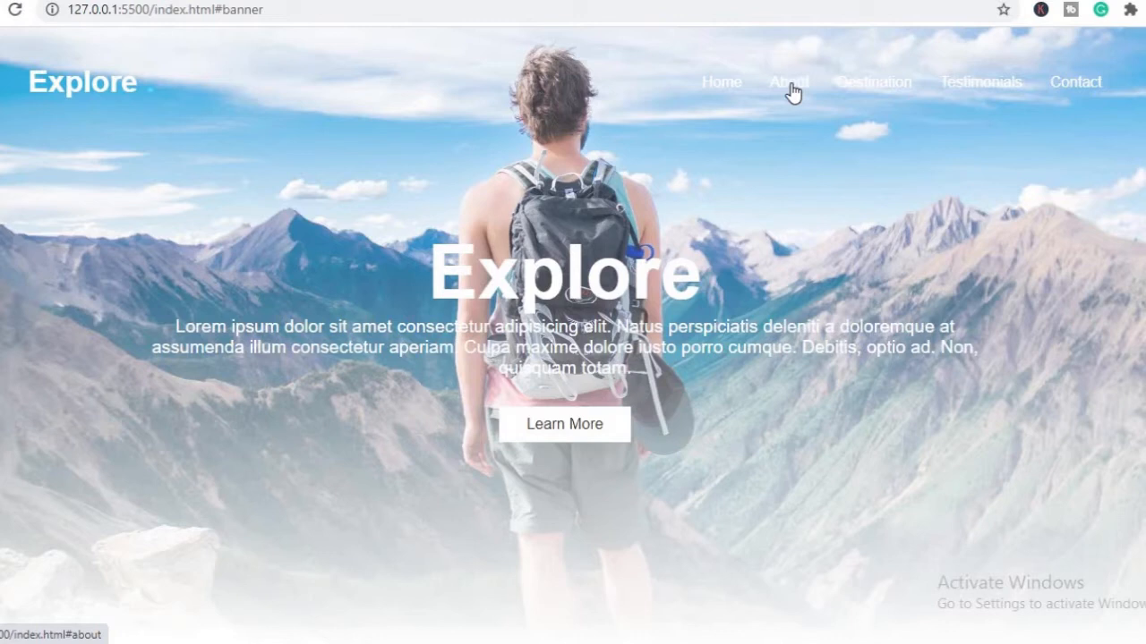
left_click(868, 90)
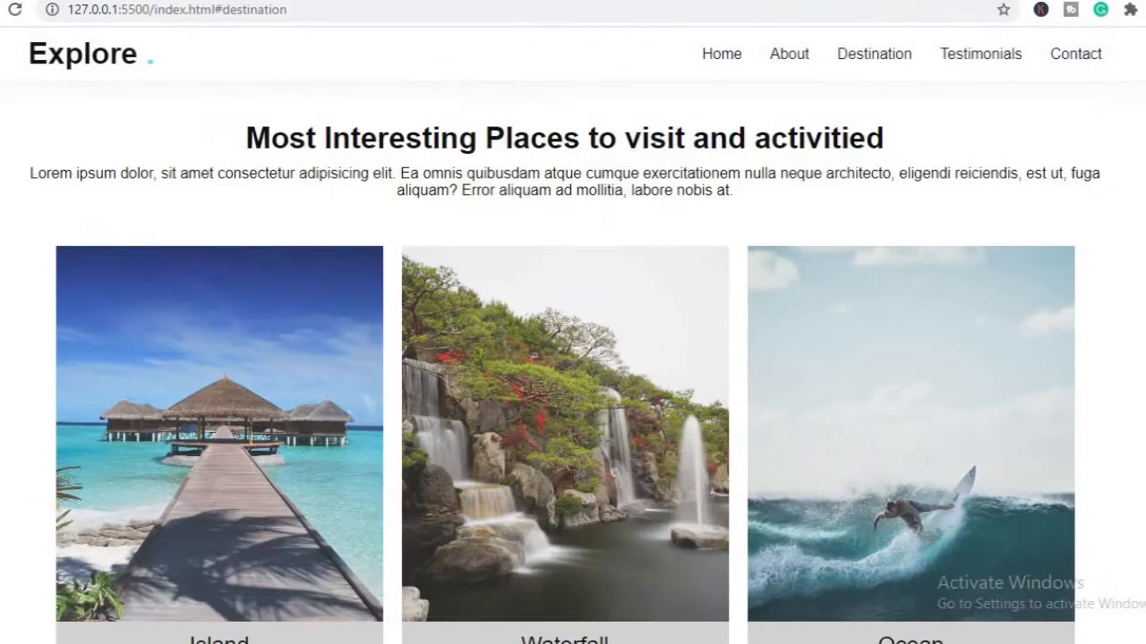
scroll(573, 358, "down", 20)
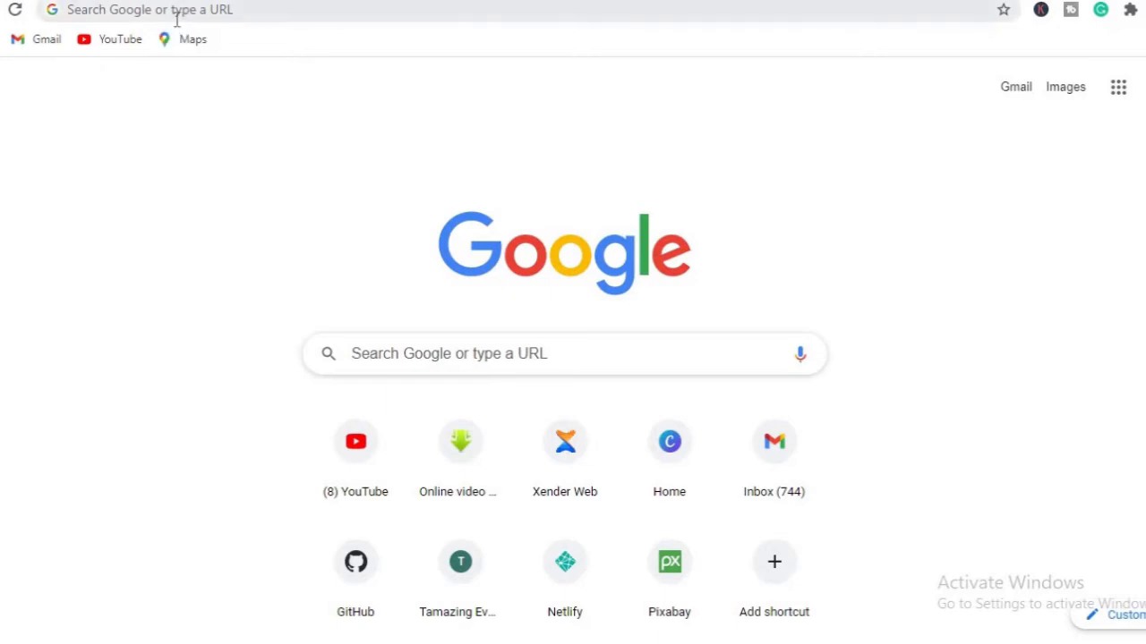
Open netlify.com in the browser
left_click(176, 9)
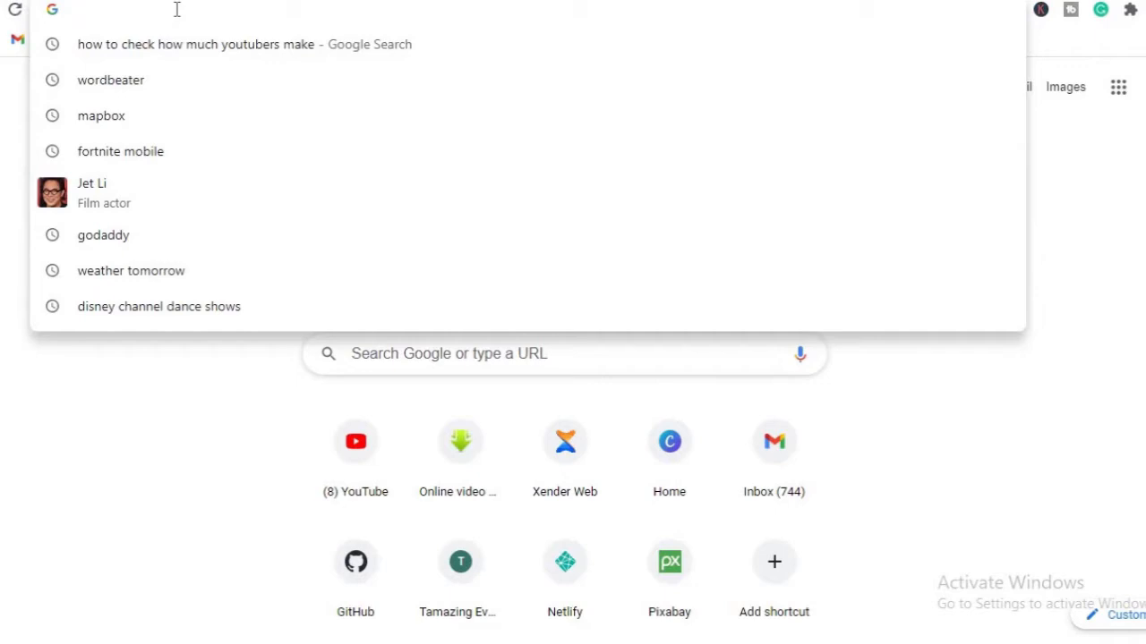
type("netlif")
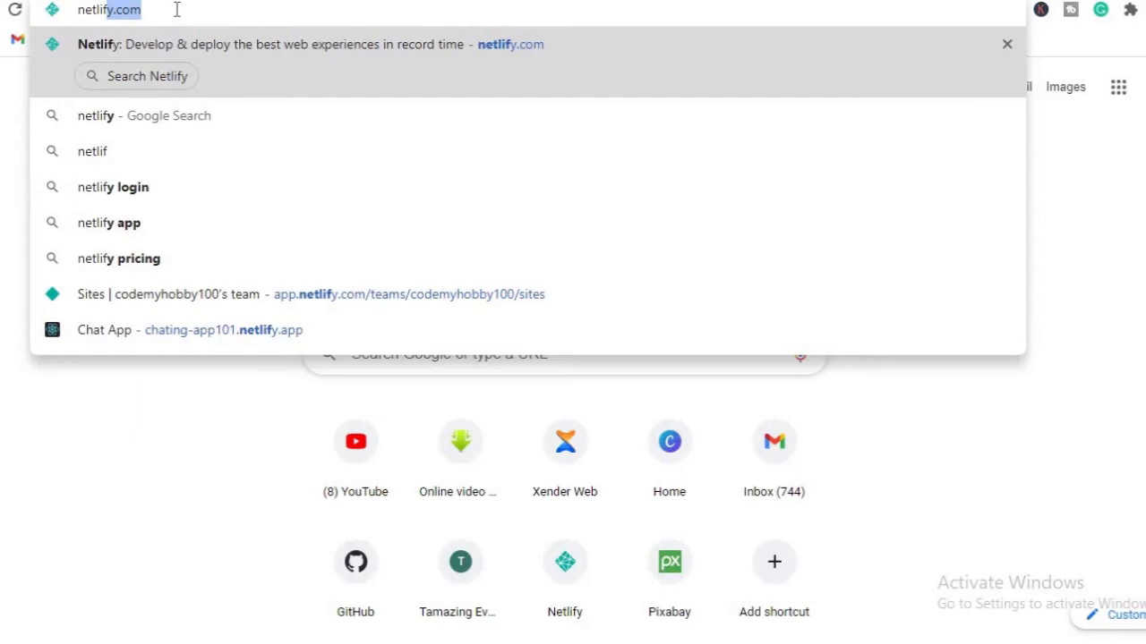
key("Return")
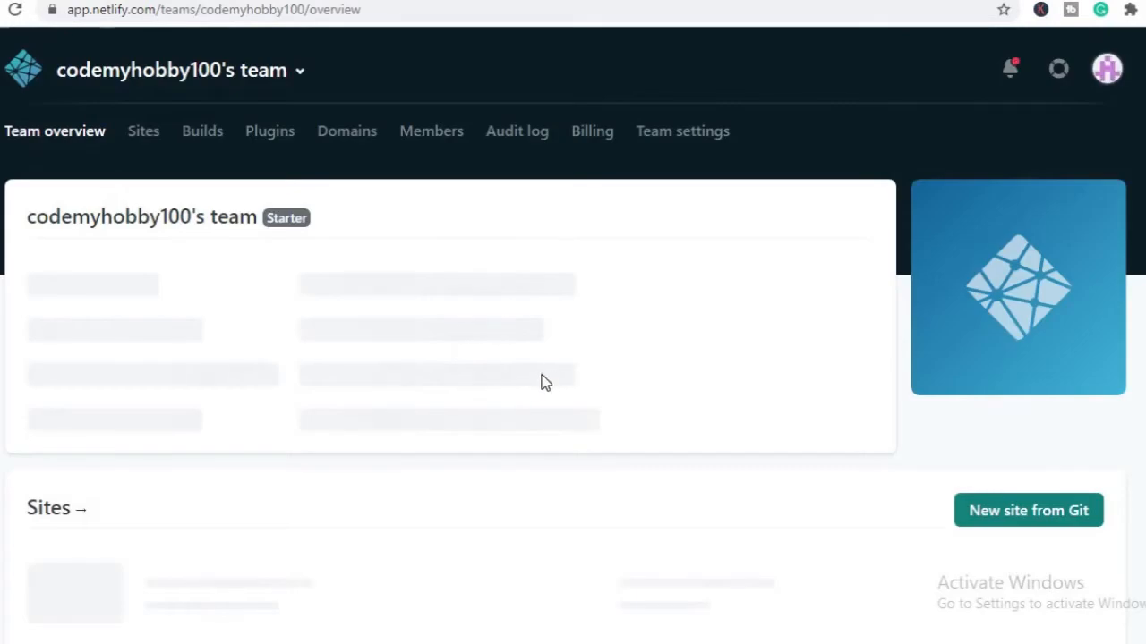
Look over the Netlify team overview, including its sites and members sections
scroll(573, 340, "down", 1)
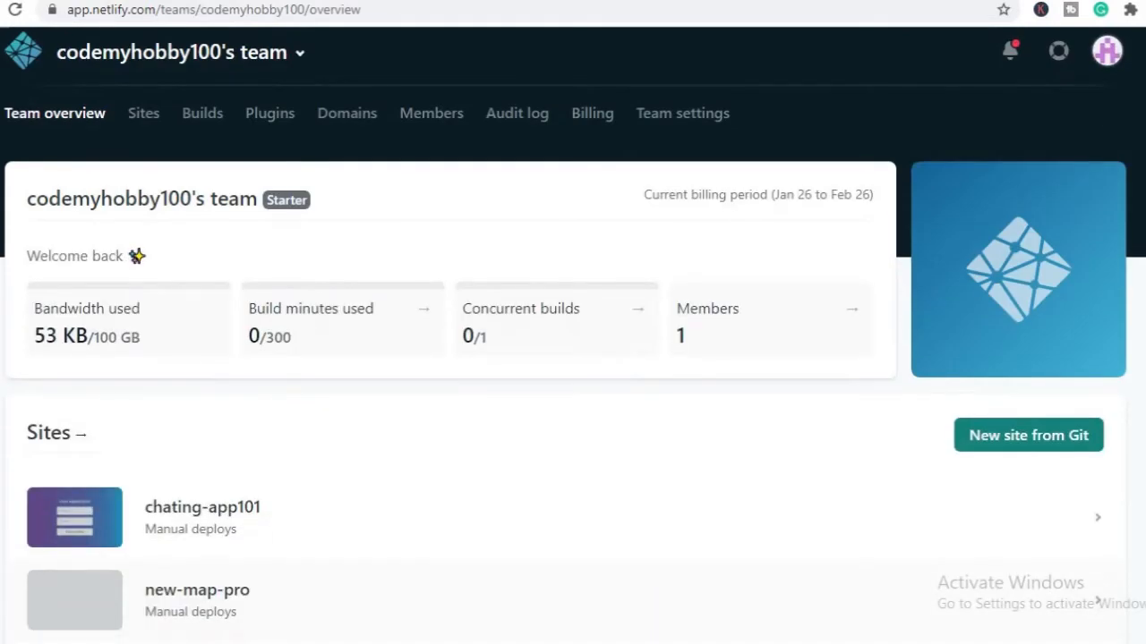
scroll(433, 81, "down", 3)
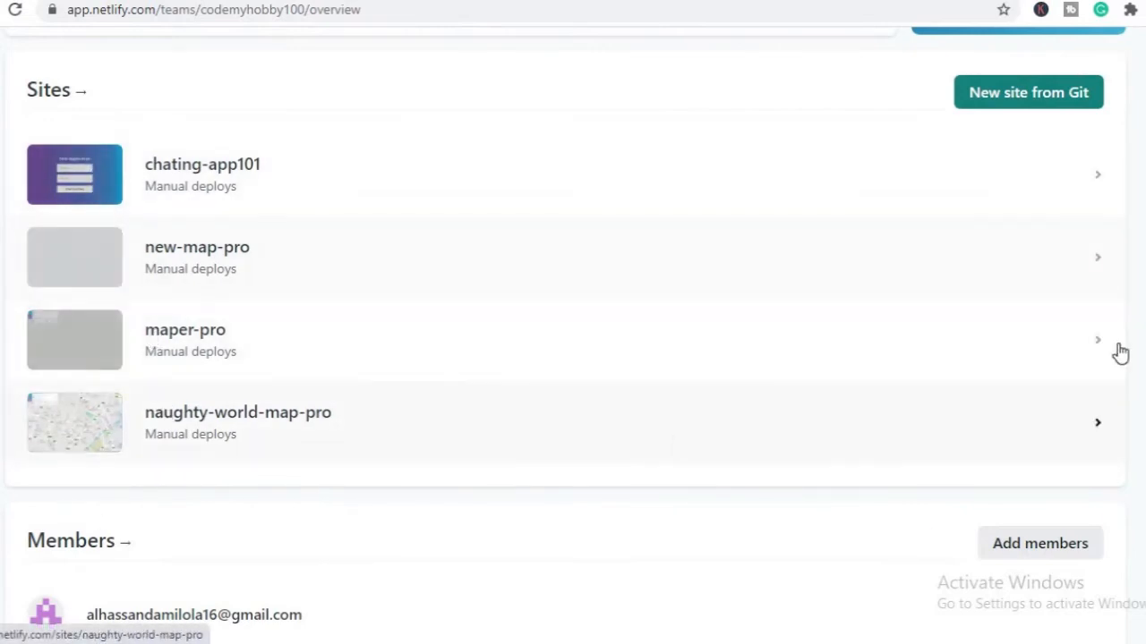
scroll(573, 340, "up", 4)
scroll(573, 340, "down", 4)
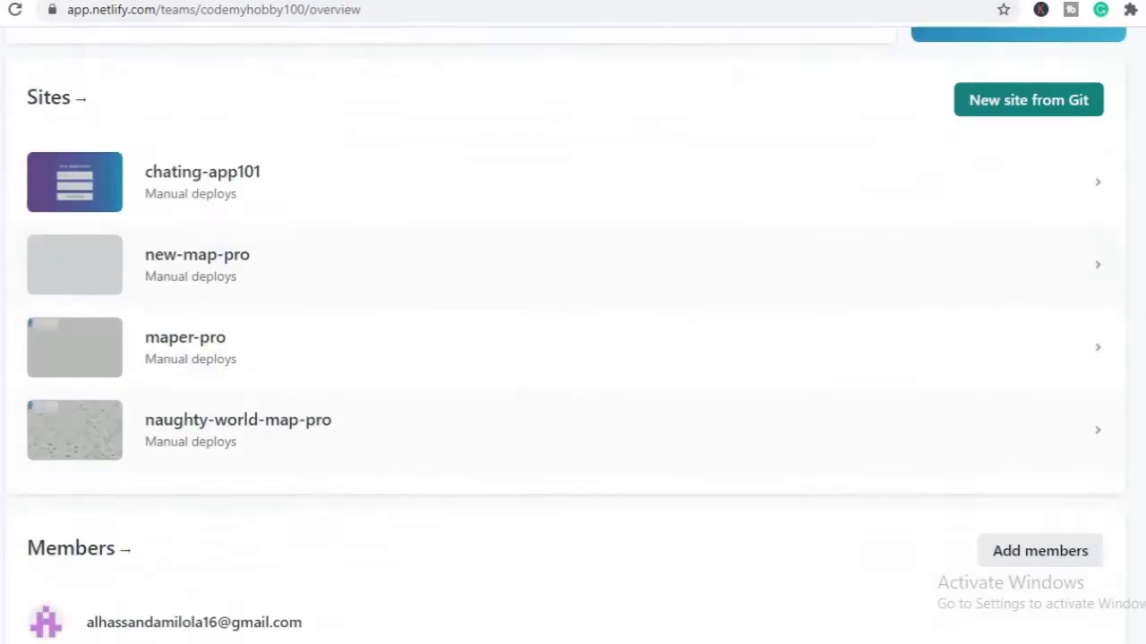
scroll(573, 340, "up", 4)
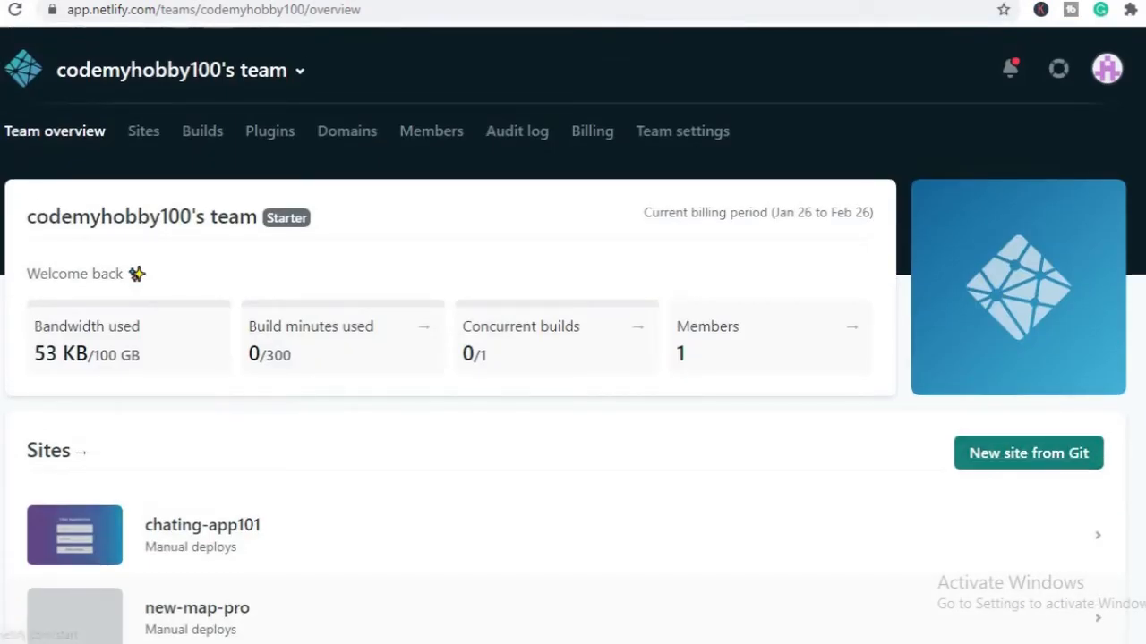
scroll(573, 340, "down", 3)
scroll(573, 340, "down", 4)
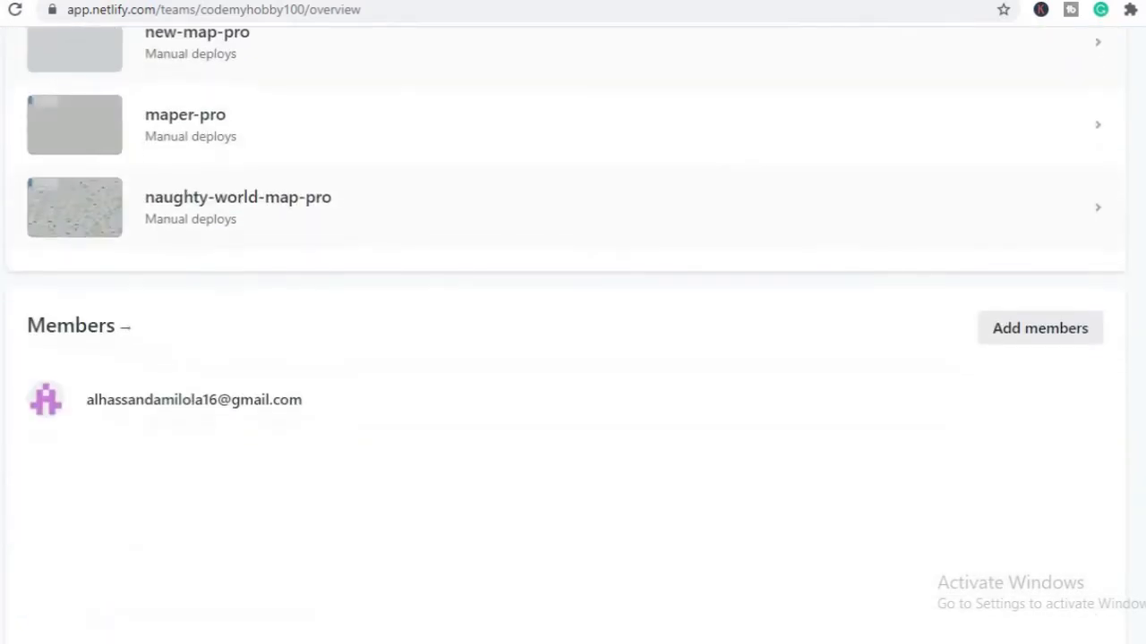
scroll(573, 340, "down", 2)
scroll(573, 340, "up", 8)
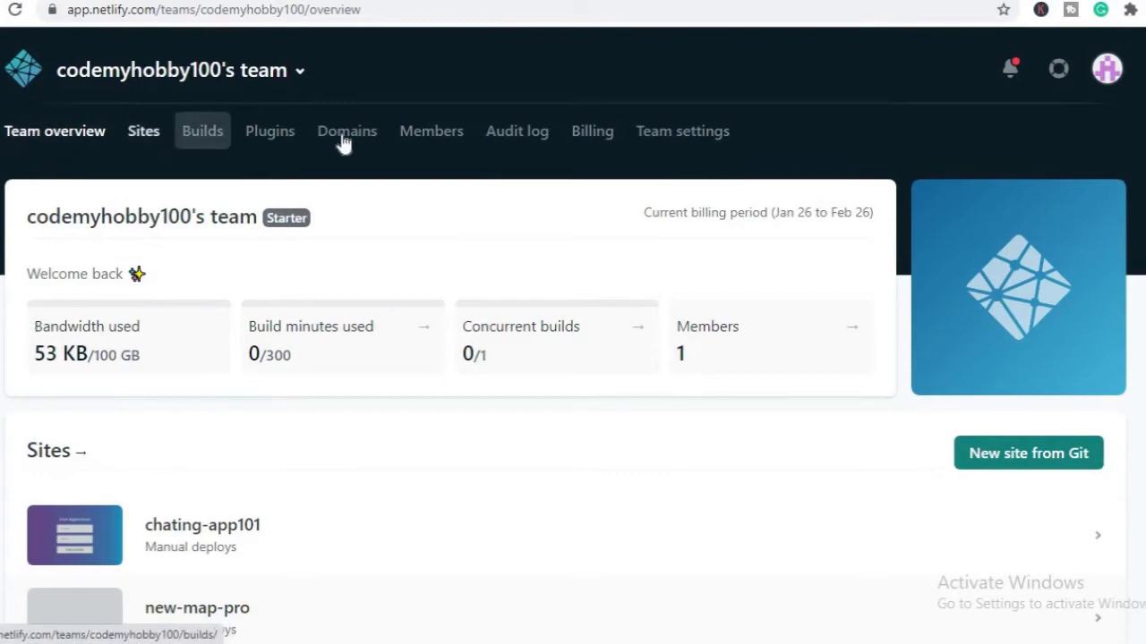
Open the team's site list and find the area for deploying a site folder without Git
left_click(145, 132)
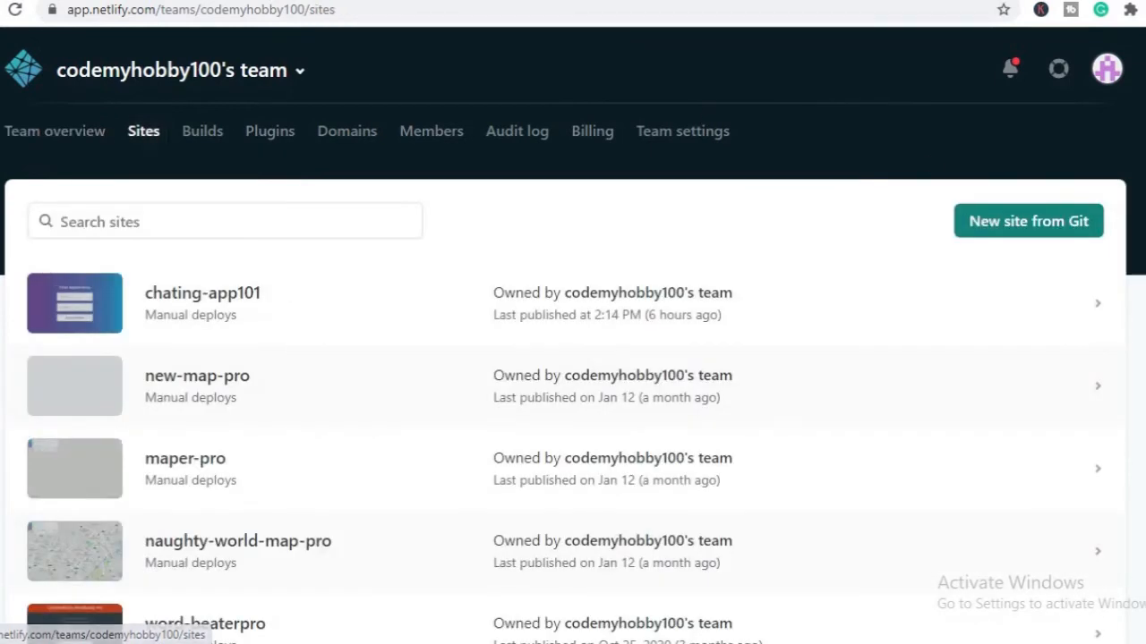
scroll(572, 358, "down", 5)
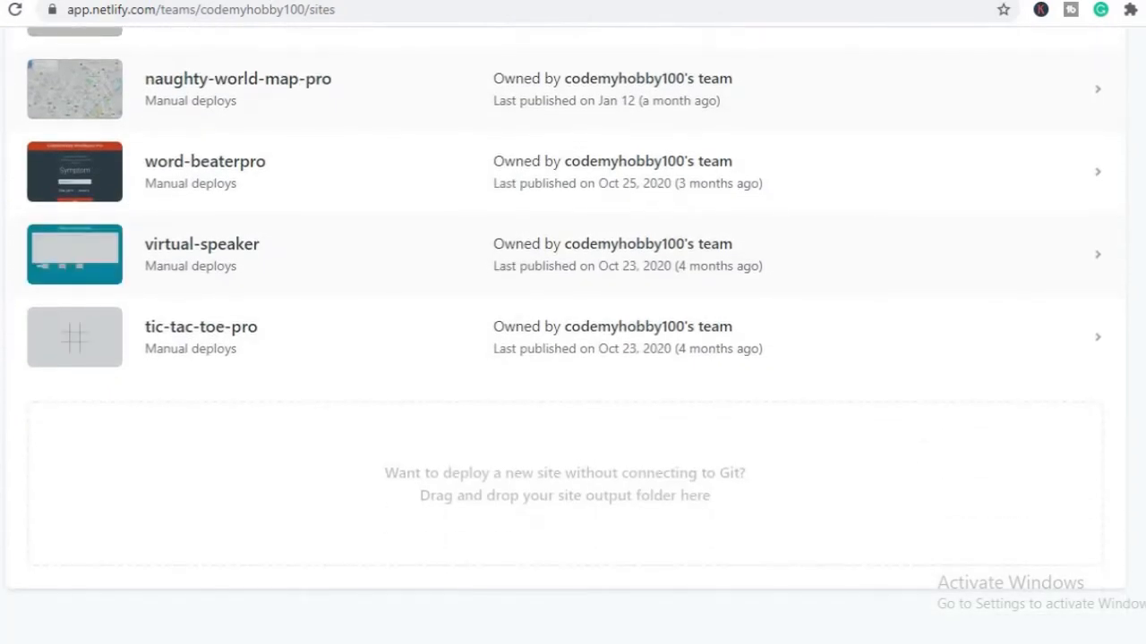
scroll(573, 358, "down", 1)
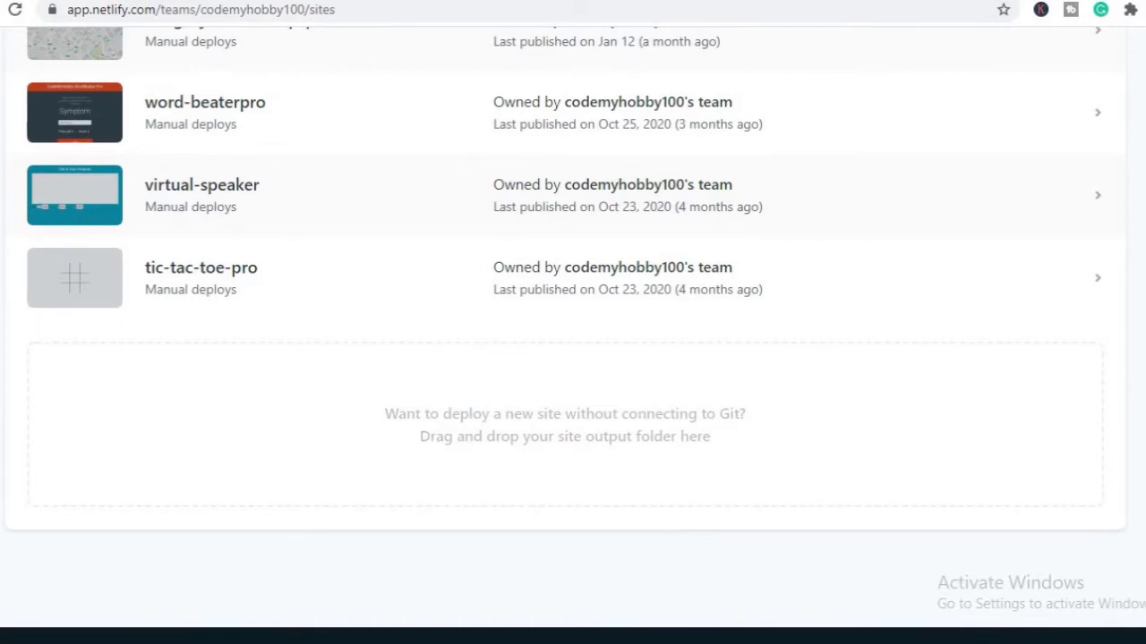
Switch to File Explorer and examine the contents of the Online Tutorial Website folder and its images subfolder
key("alt+Tab")
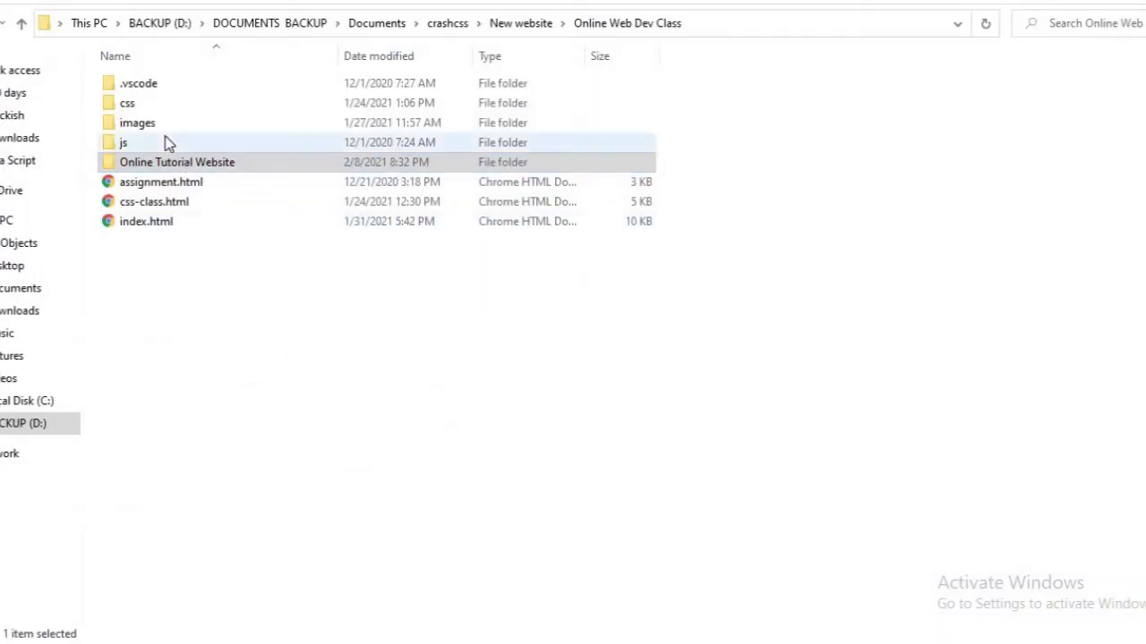
left_click(164, 166)
double_click(165, 166)
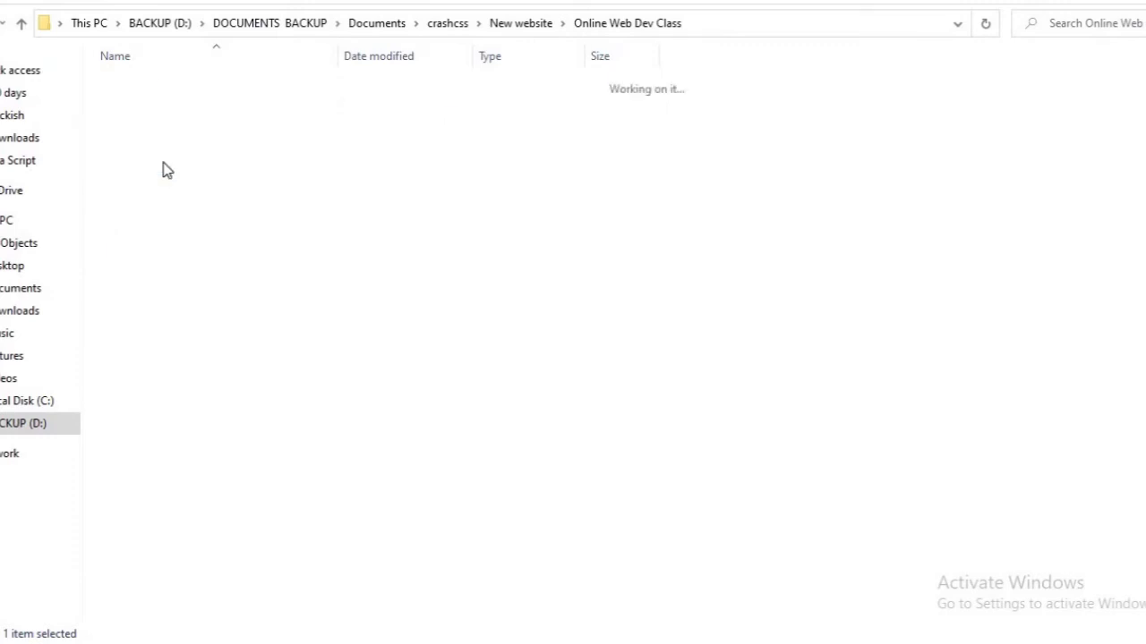
left_click(128, 133)
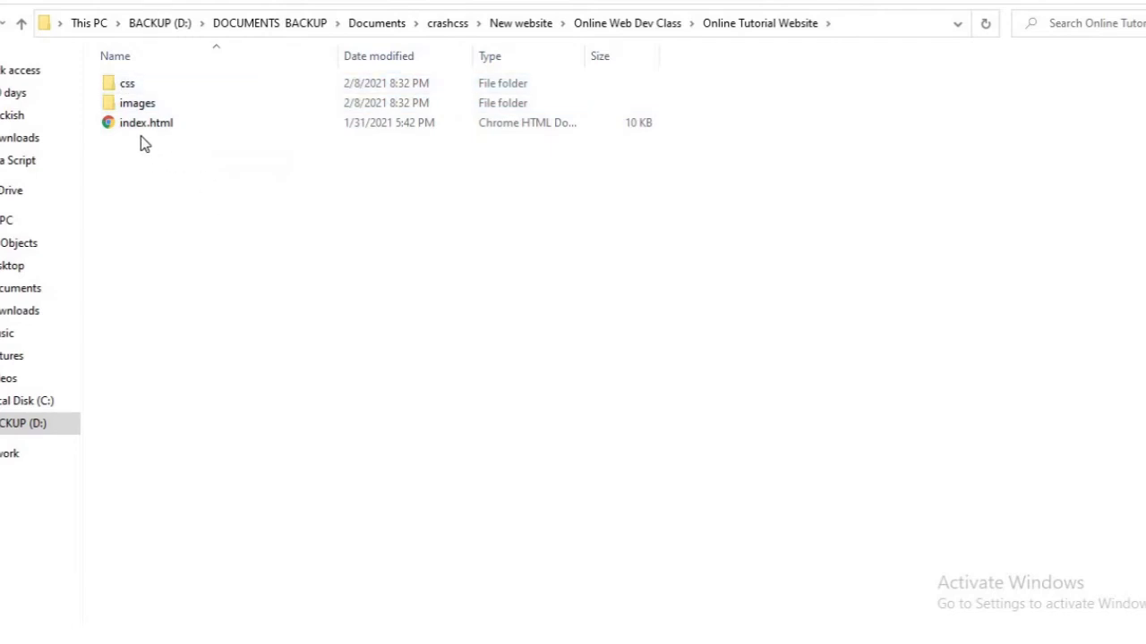
double_click(136, 106)
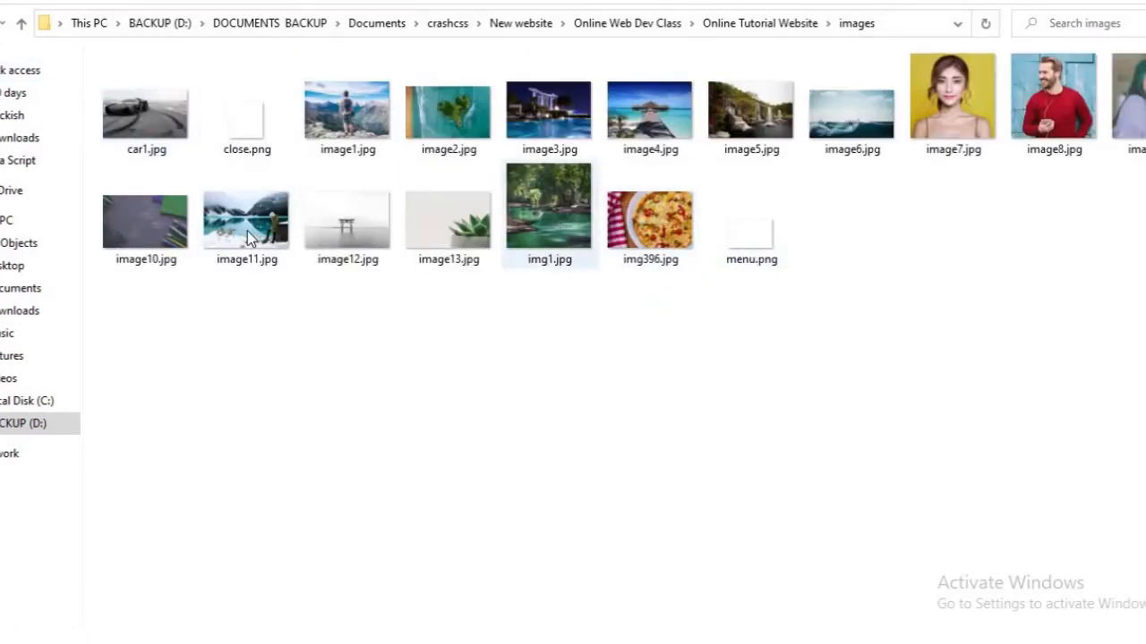
left_click(22, 27)
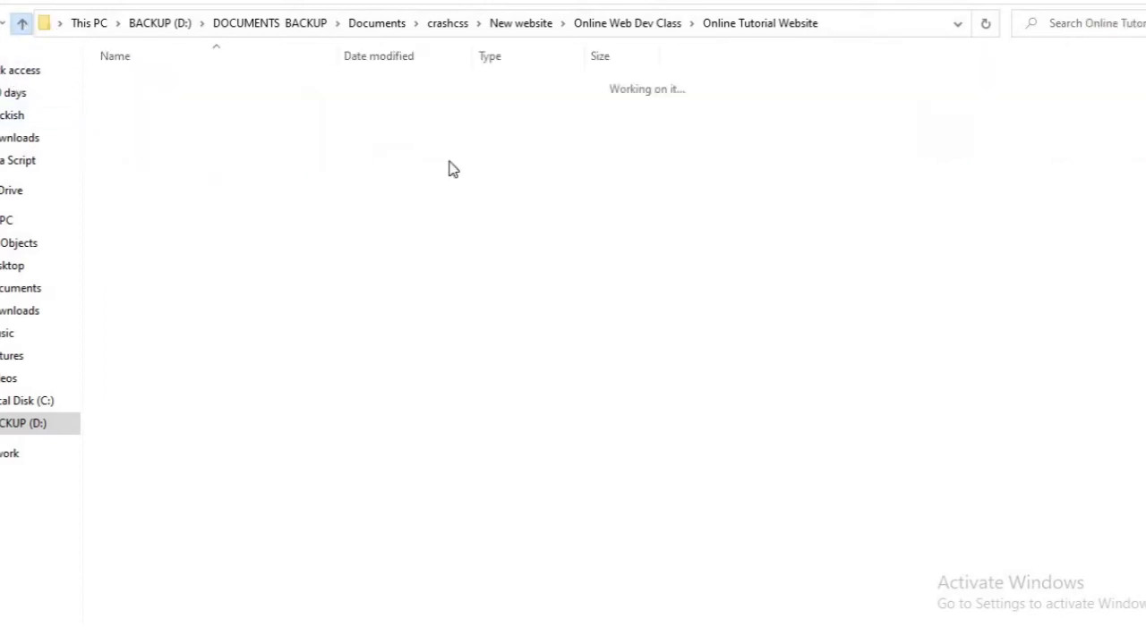
Deploy the Online Tutorial Website folder from File Explorer to Netlify as a new site
left_click(20, 24)
left_click_drag(165, 159, 578, 380)
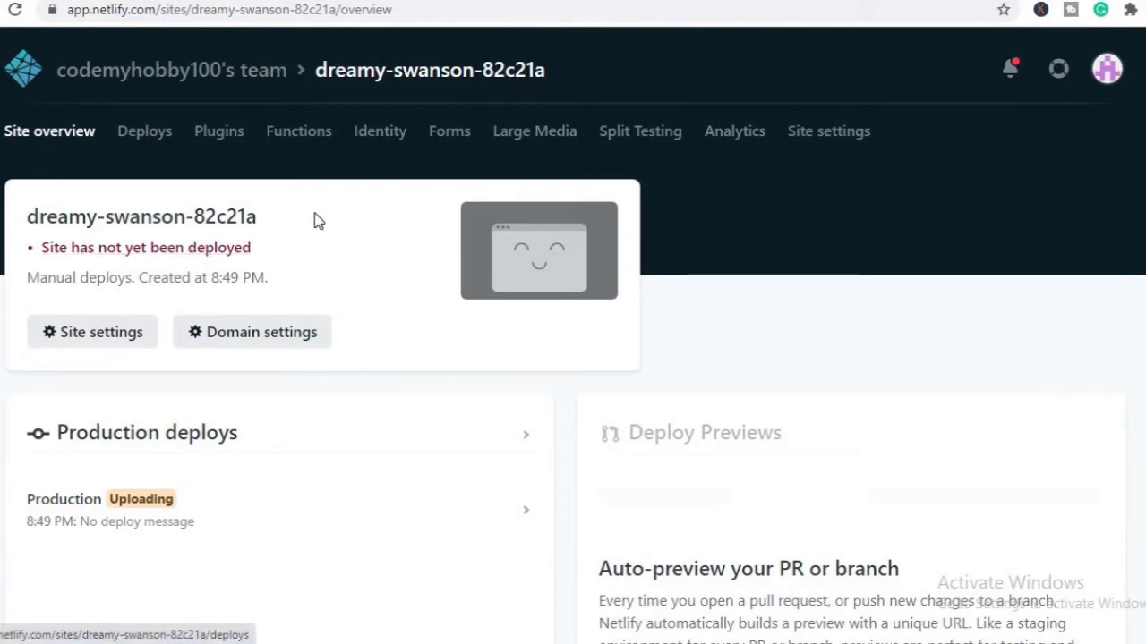
left_click_drag(258, 217, 27, 208)
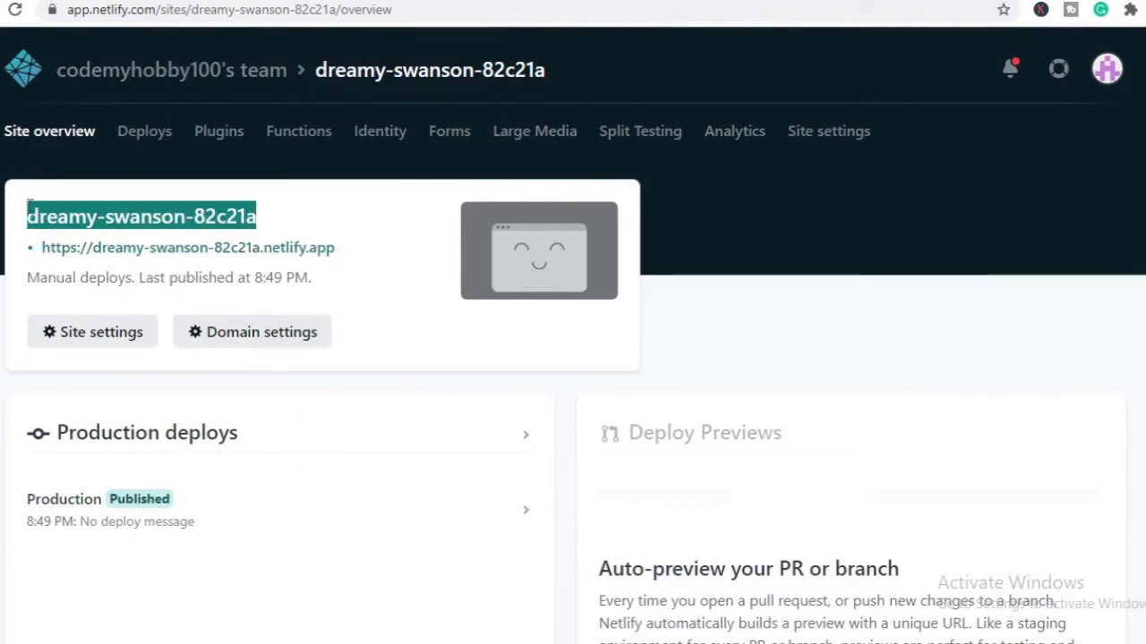
left_click(397, 286)
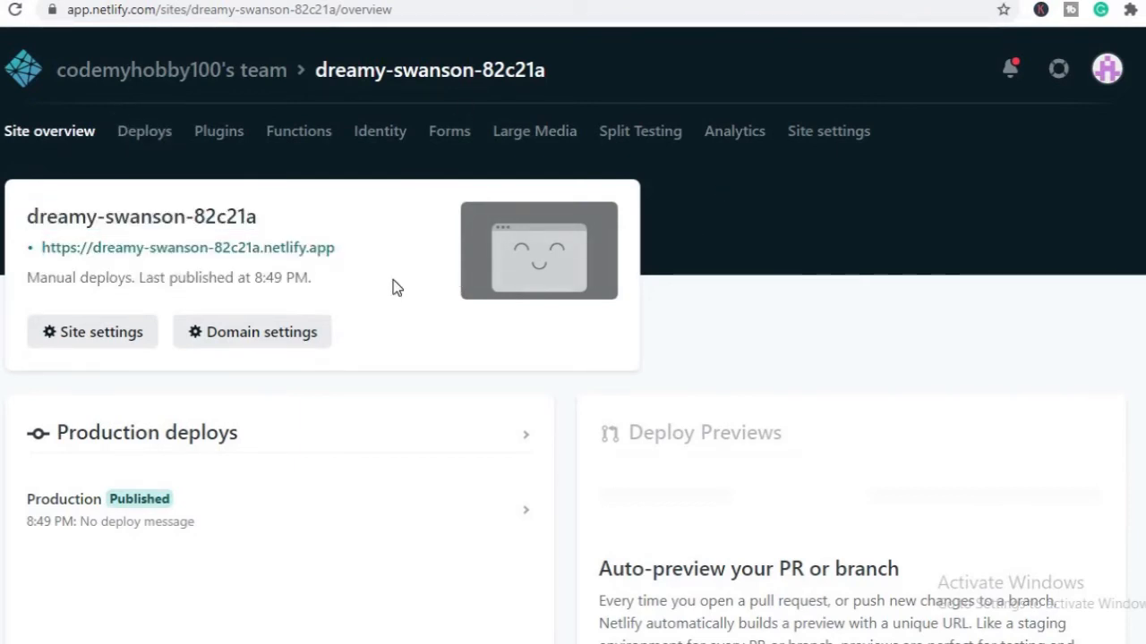
Open the site name of the new site's default subdomain for editing in its domain settings
left_click(222, 355)
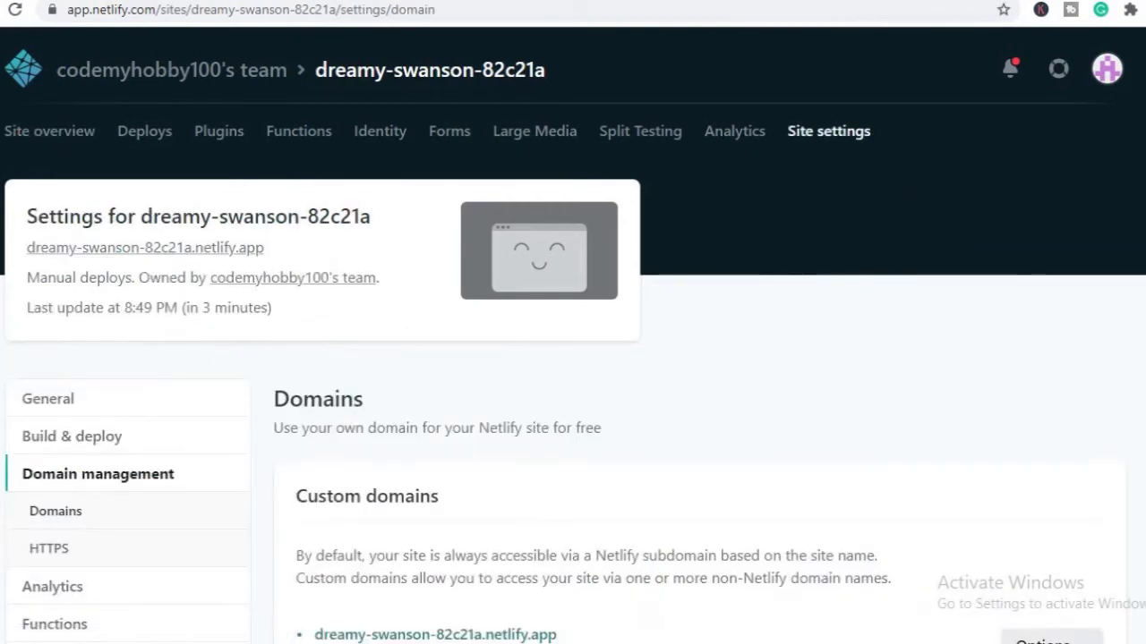
scroll(726, 344, "down", 4)
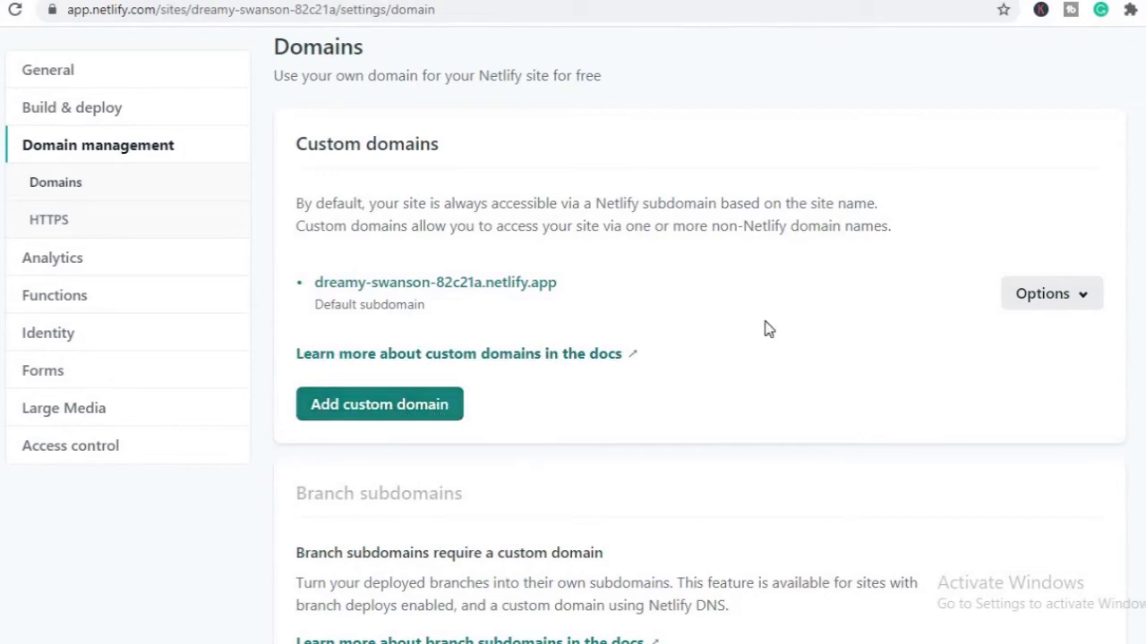
left_click(1085, 299)
left_click(982, 355)
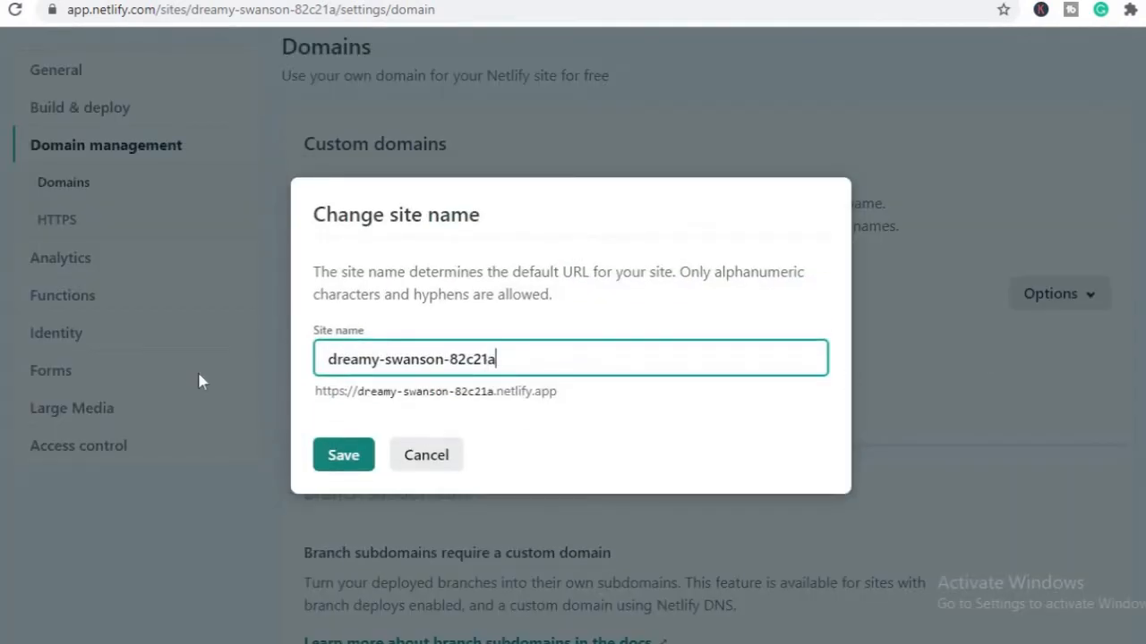
Try to save the site name as explorer
key("ctrl+a")
type("e")
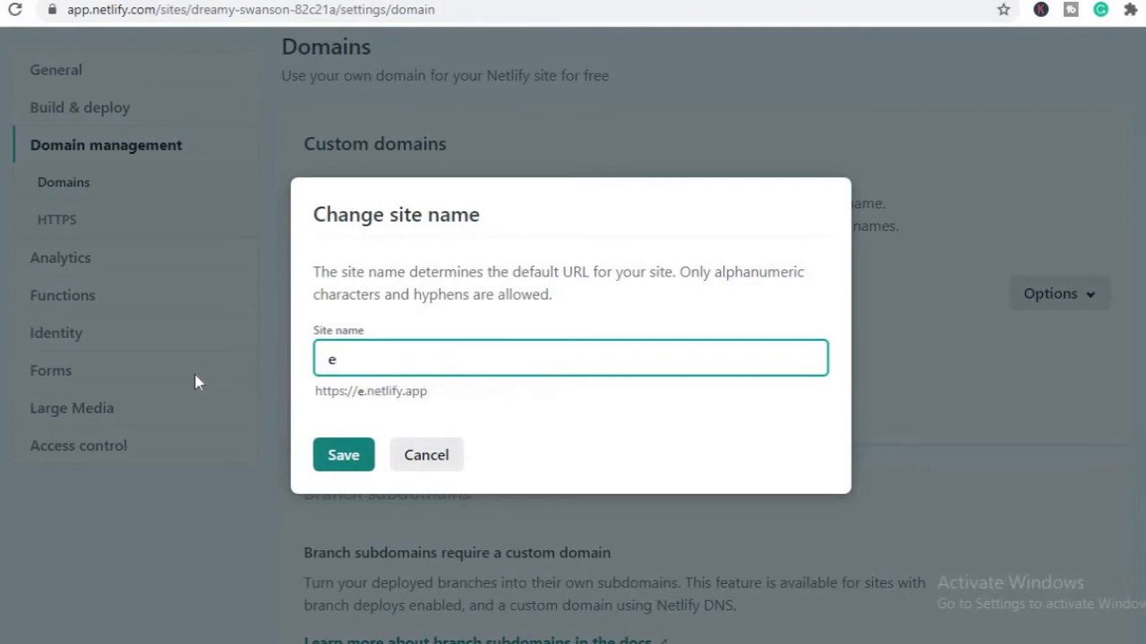
type("xplorer")
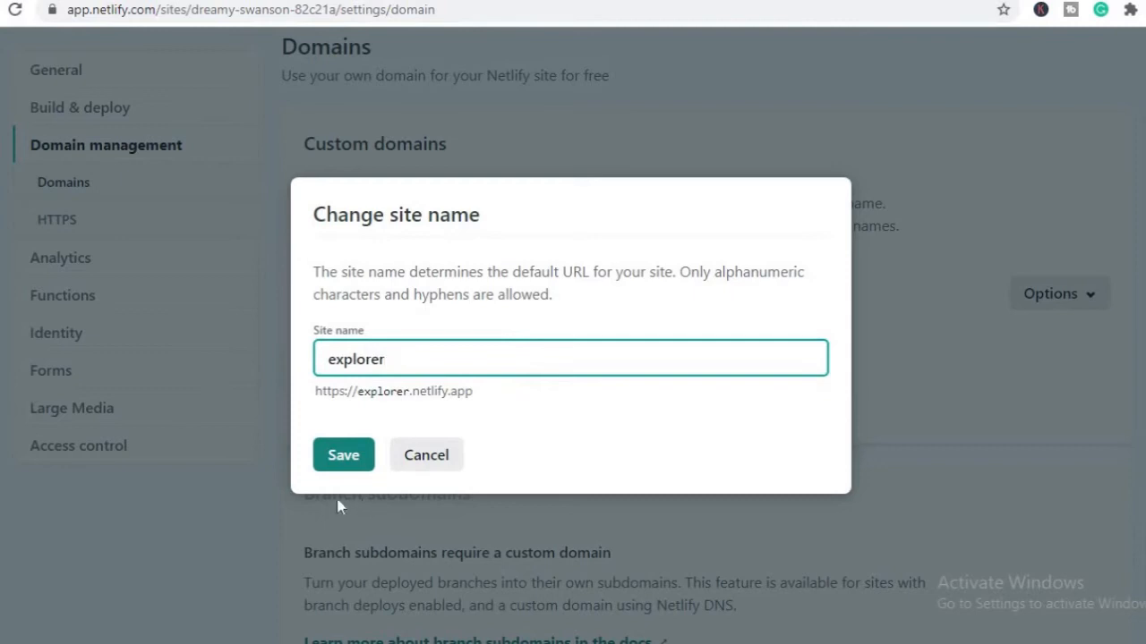
left_click(343, 462)
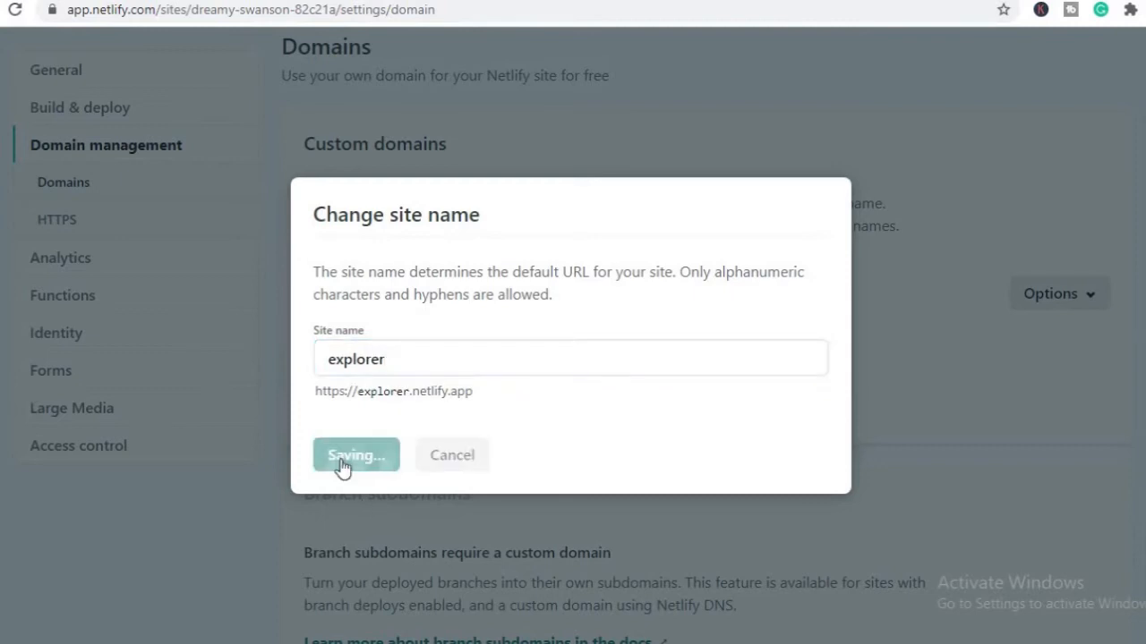
Replace the site name with travel and try to save it
left_click(391, 357)
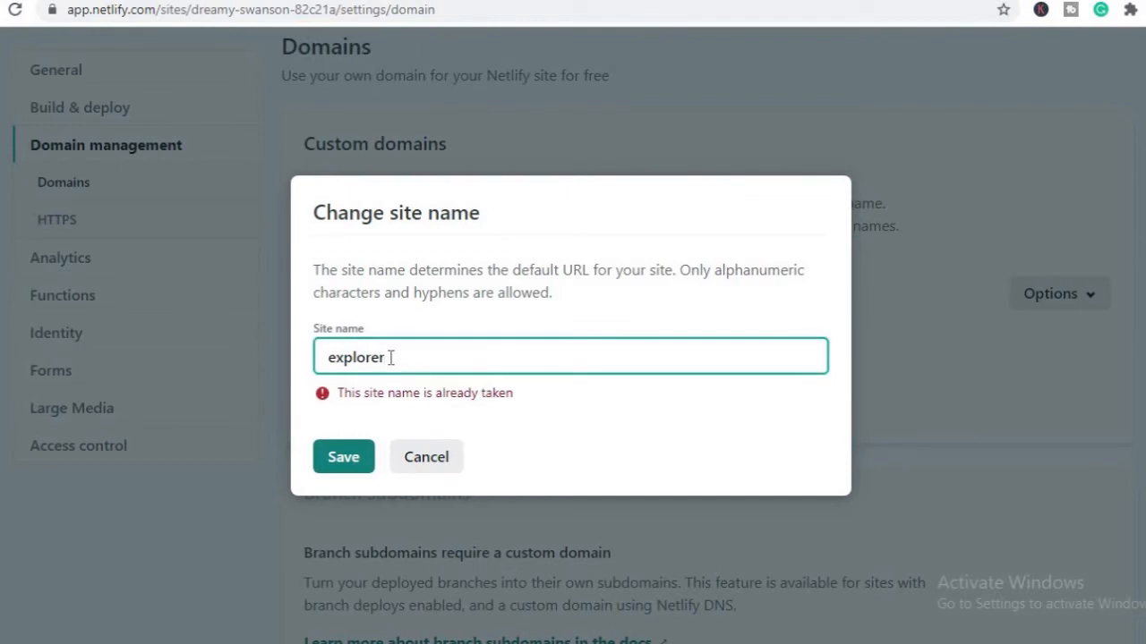
key("BackSpace")
key("BackSpace")
key("BackSpace")
key("BackSpace")
key("BackSpace")
key("BackSpace")
key("BackSpace")
key("BackSpace")
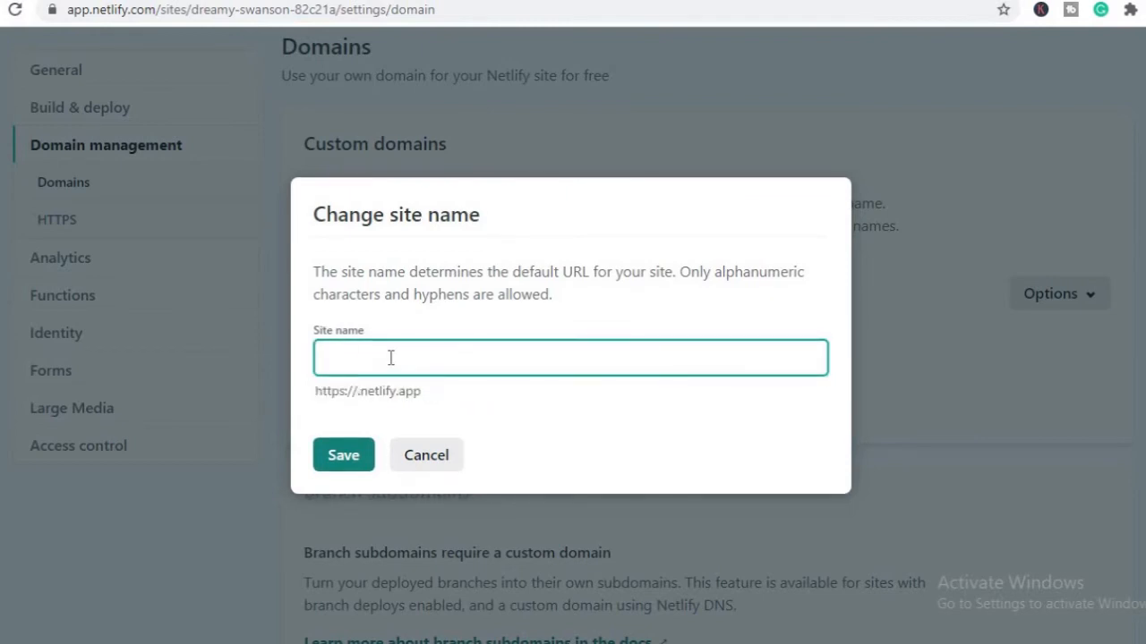
type("travel")
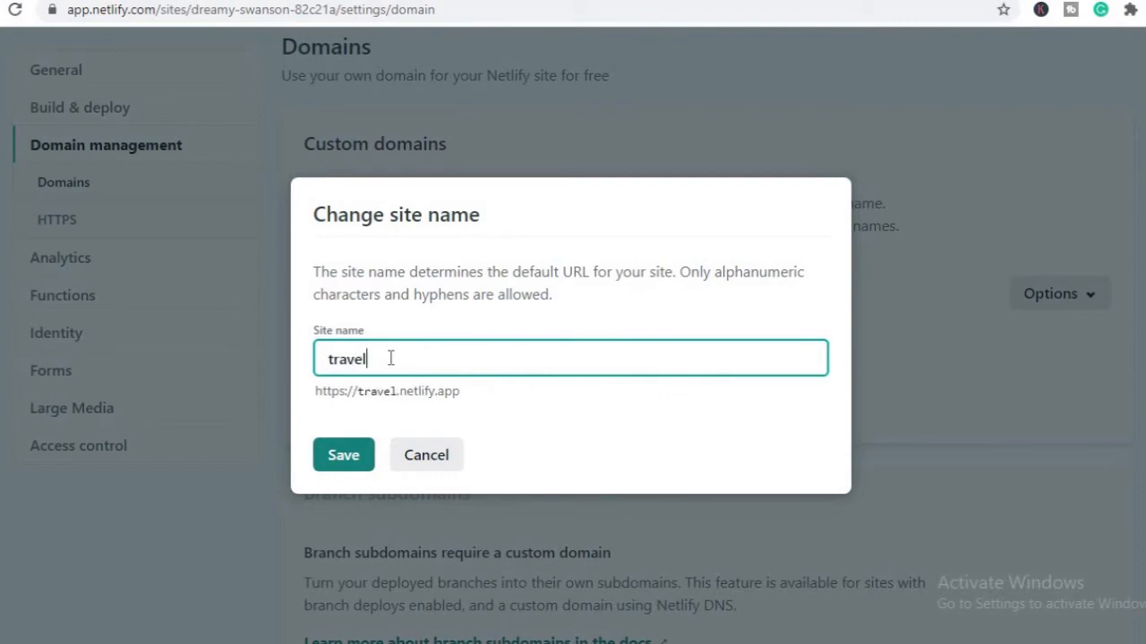
left_click(336, 461)
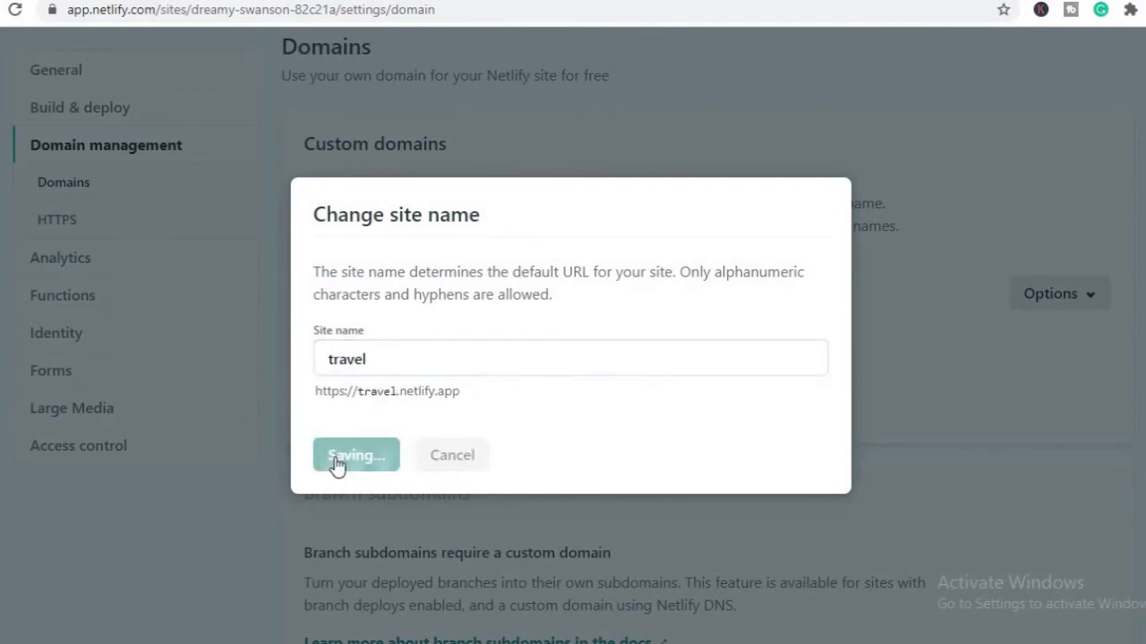
Extend the site name to travelling and try to save it
left_click(378, 358)
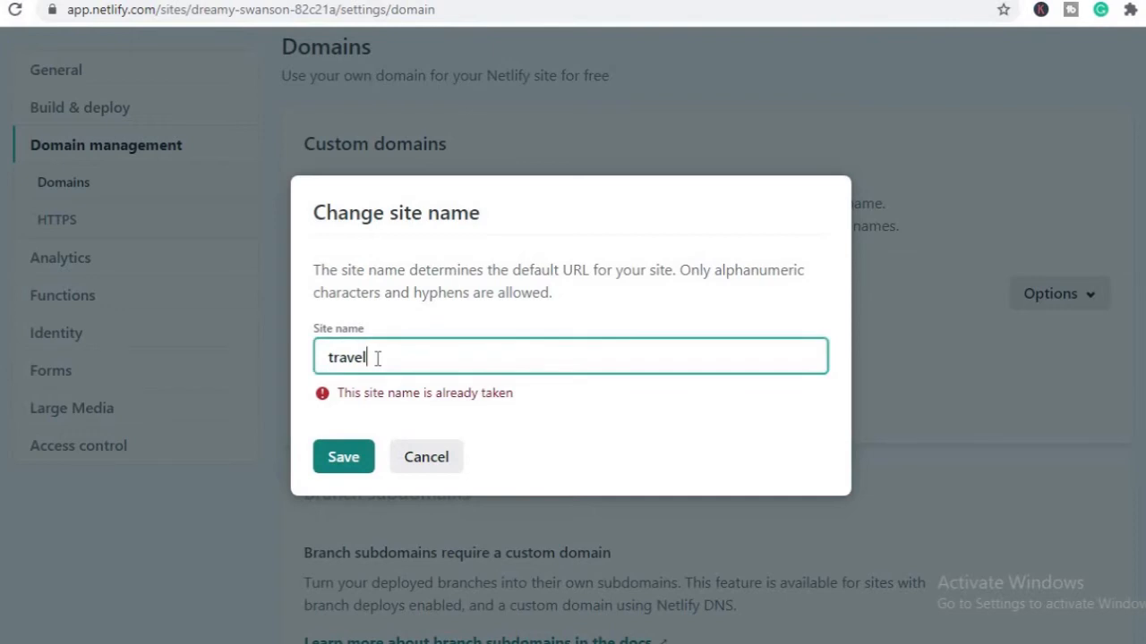
type("ling")
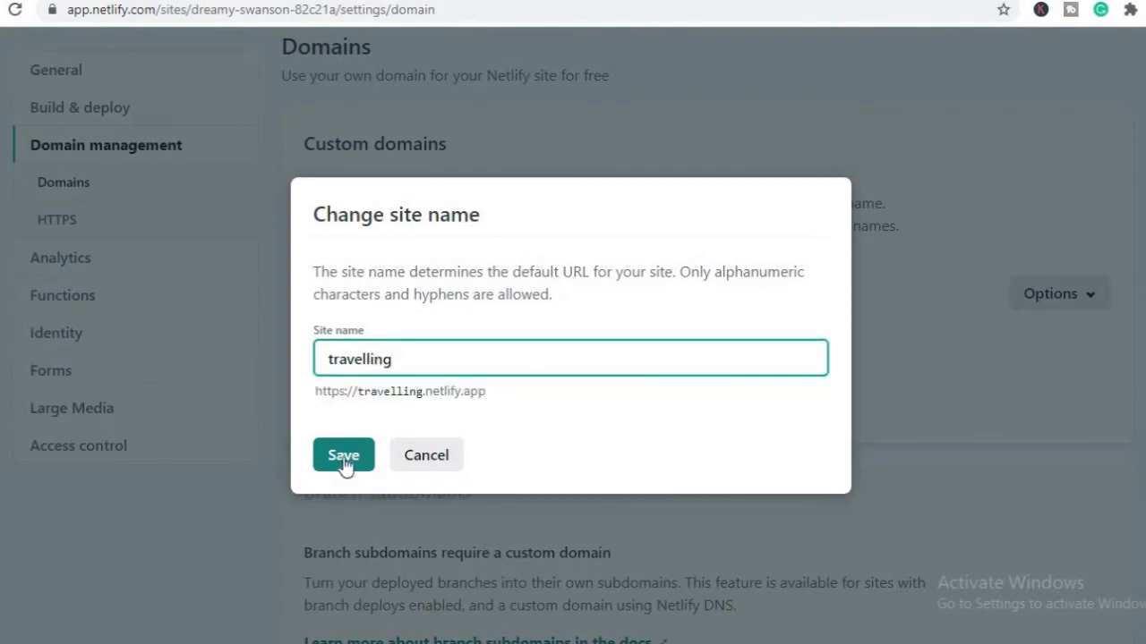
left_click(346, 464)
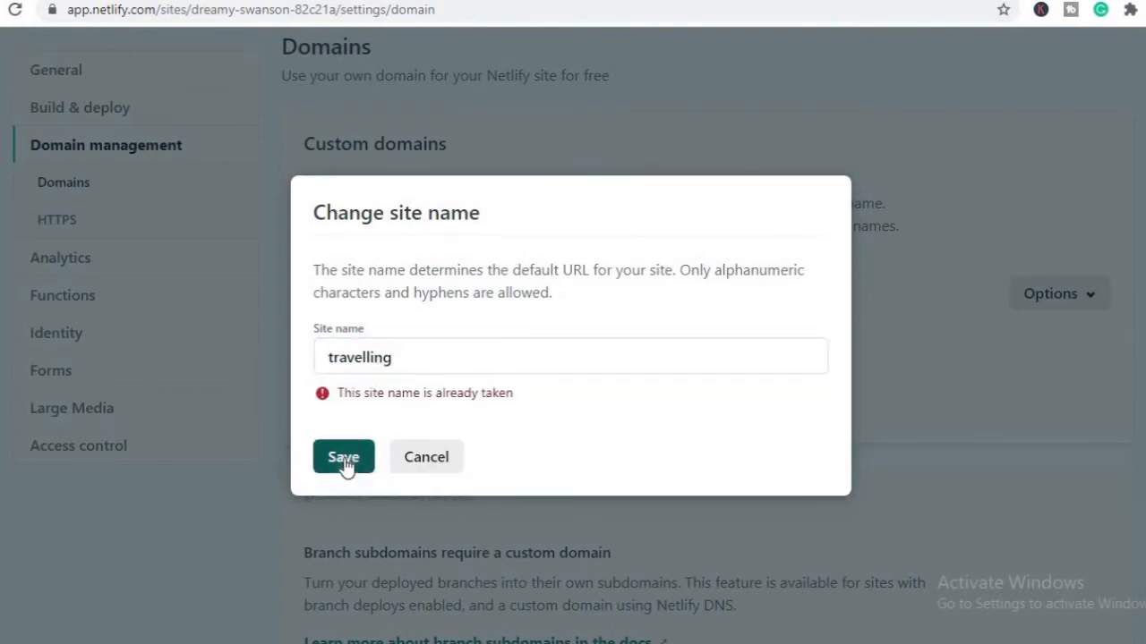
Replace the site name with practice and try to save it
left_click_drag(395, 359, 311, 369)
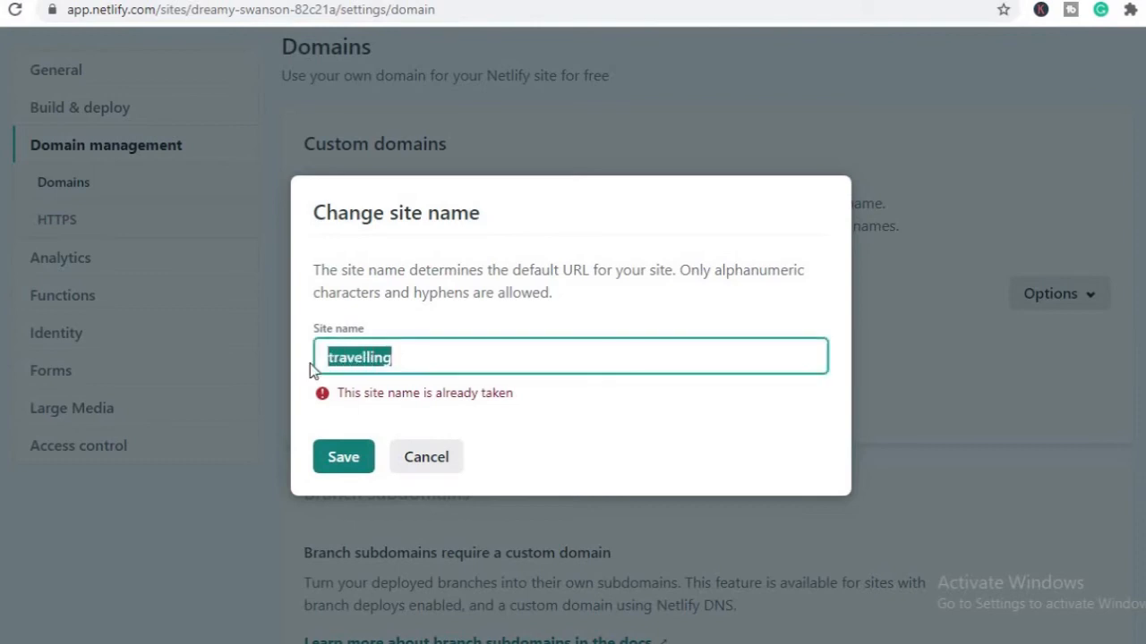
type("pra")
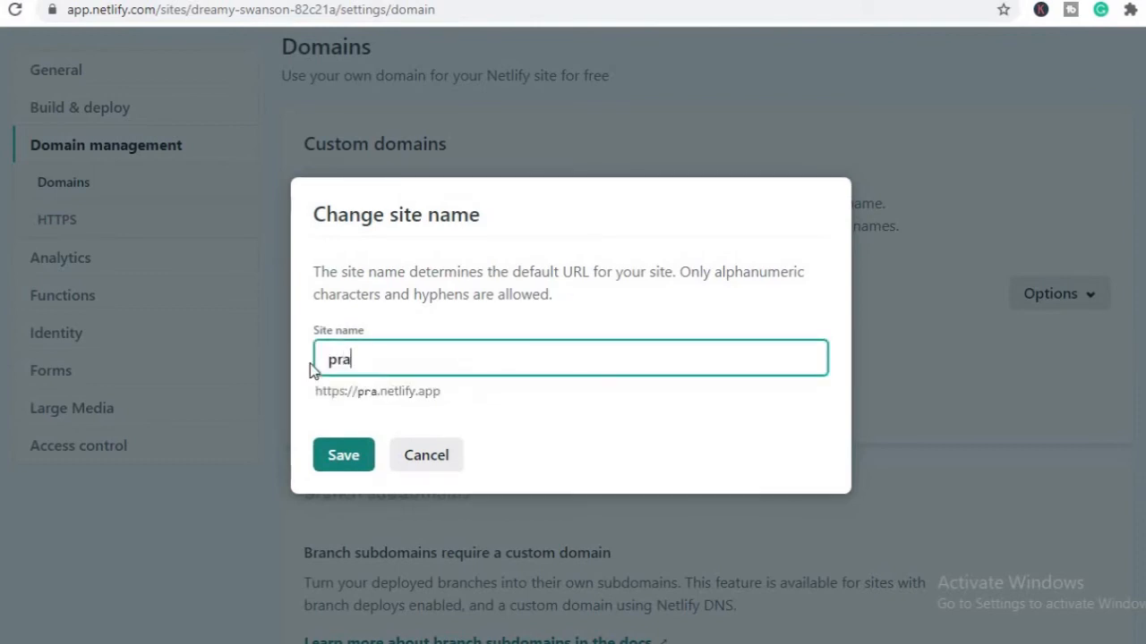
type("ctice")
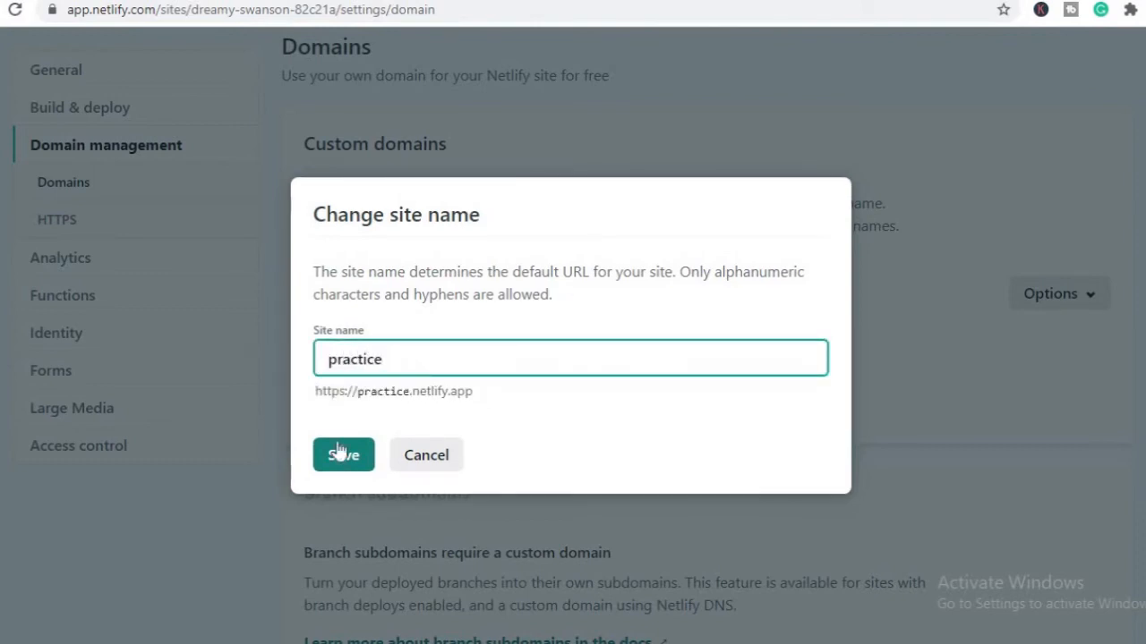
left_click(357, 467)
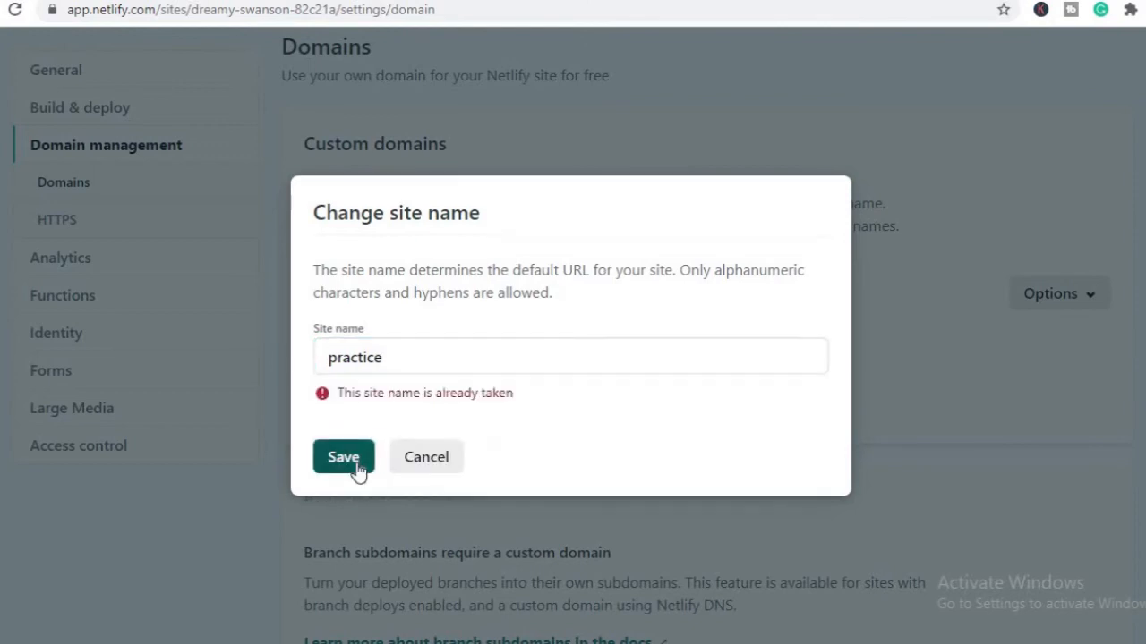
Replace the site name with first-site and try to save it
left_click_drag(386, 358, 325, 362)
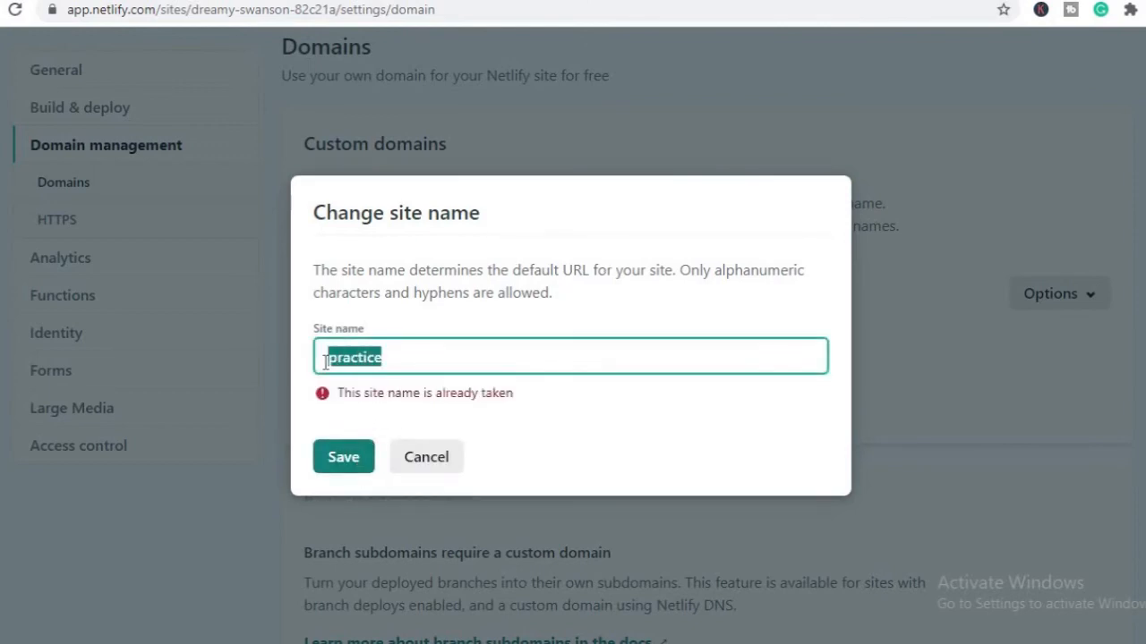
left_click(401, 353)
key("ctrl+a")
type("fo")
key("BackSpace")
type("ir")
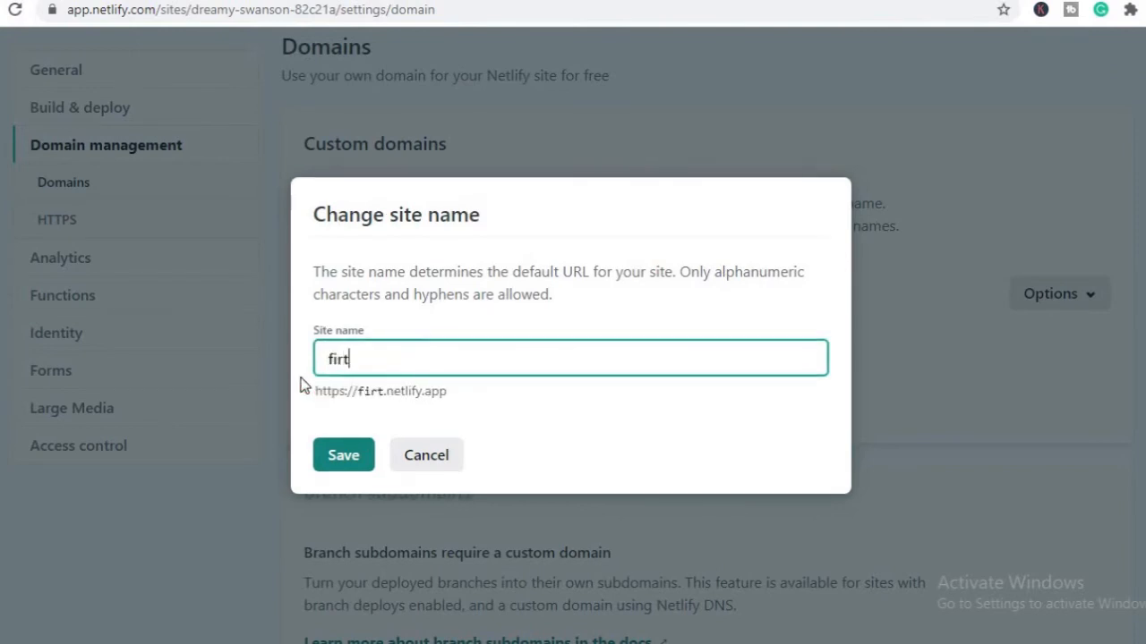
type("st-")
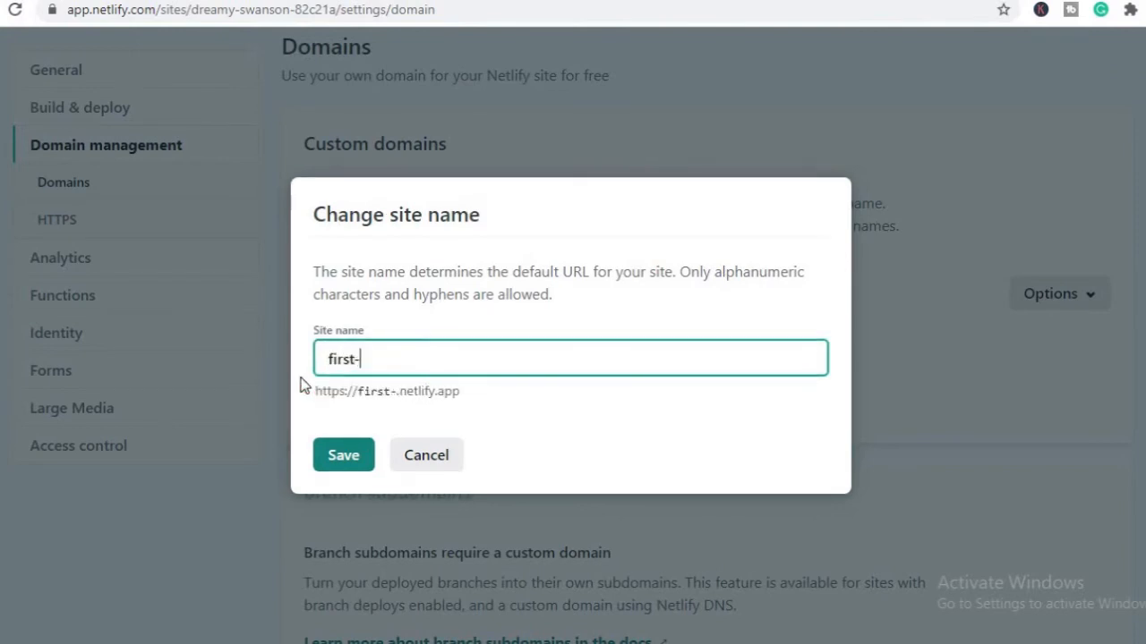
type("site")
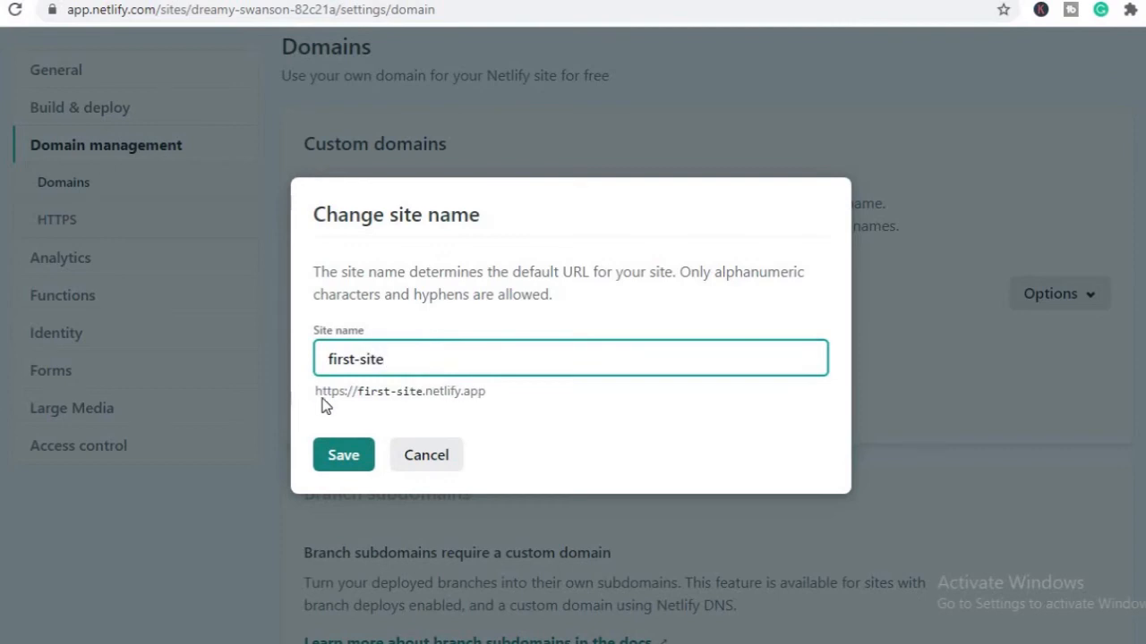
left_click(346, 454)
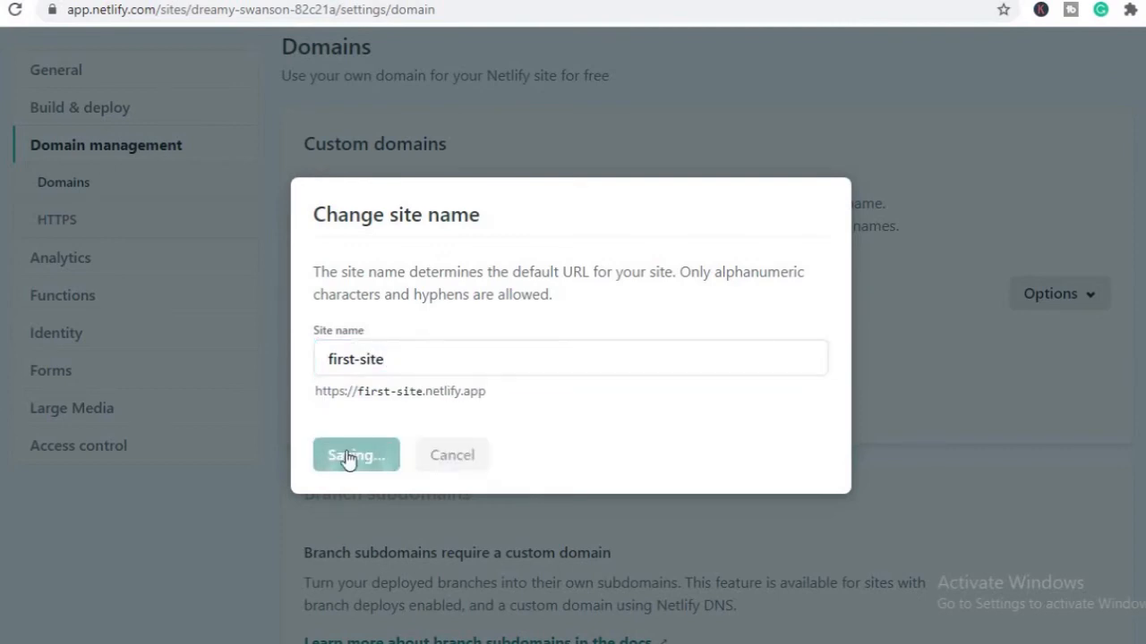
Append 101 to the site name, making it first-site101, and save it
left_click(389, 361)
type("101")
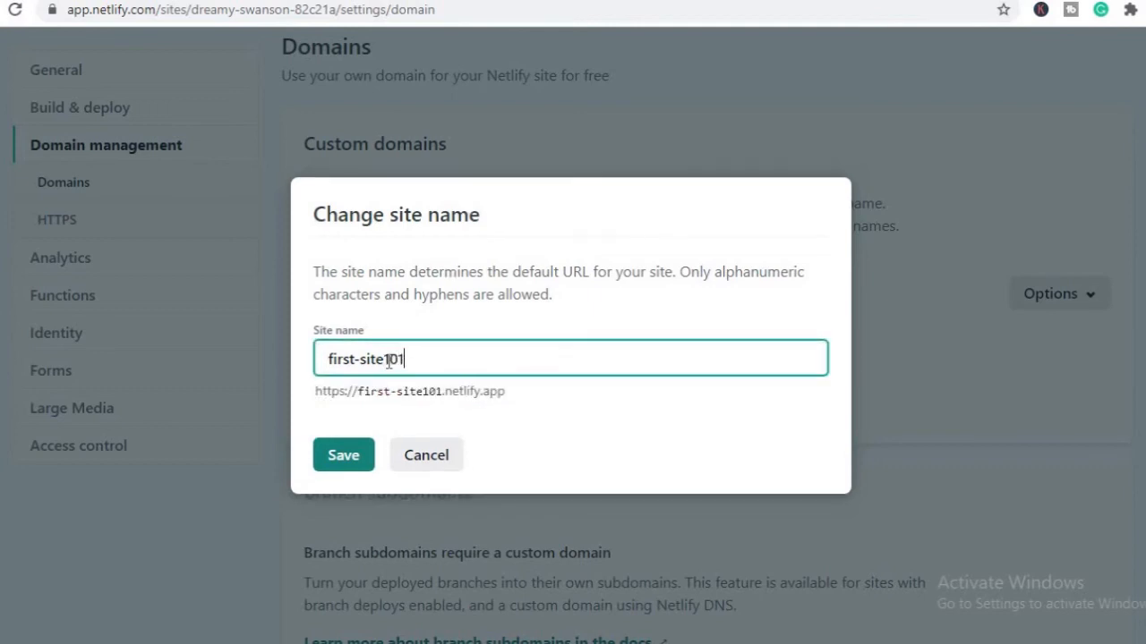
left_click(343, 456)
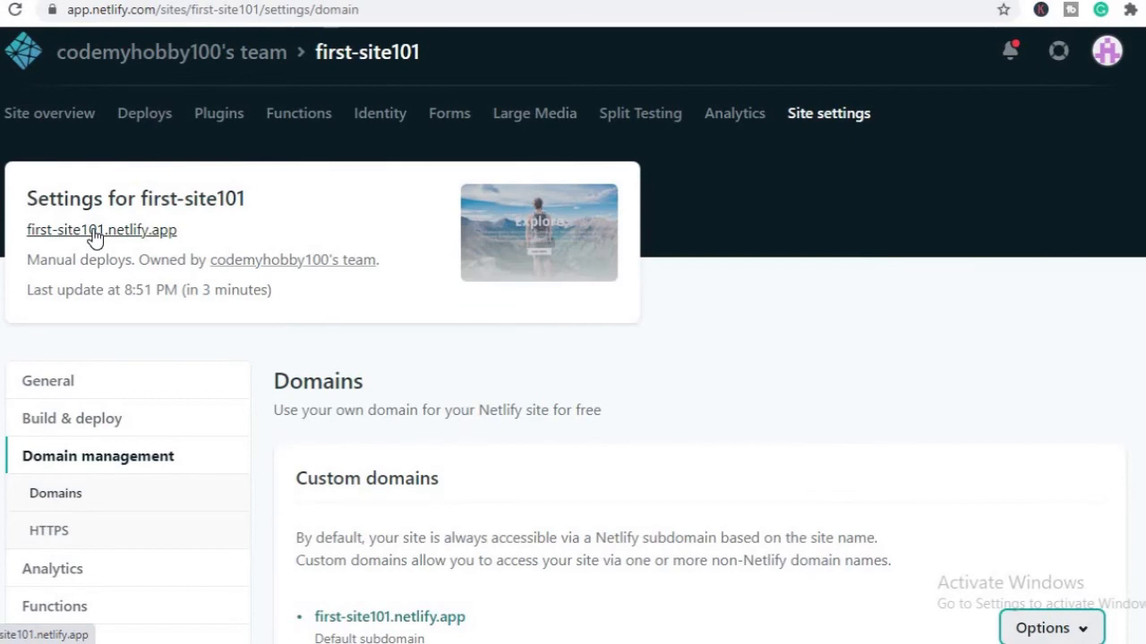
Open the live site at first-site101.netlify.app and highlight the netlify.app part of its full address
left_click(96, 231)
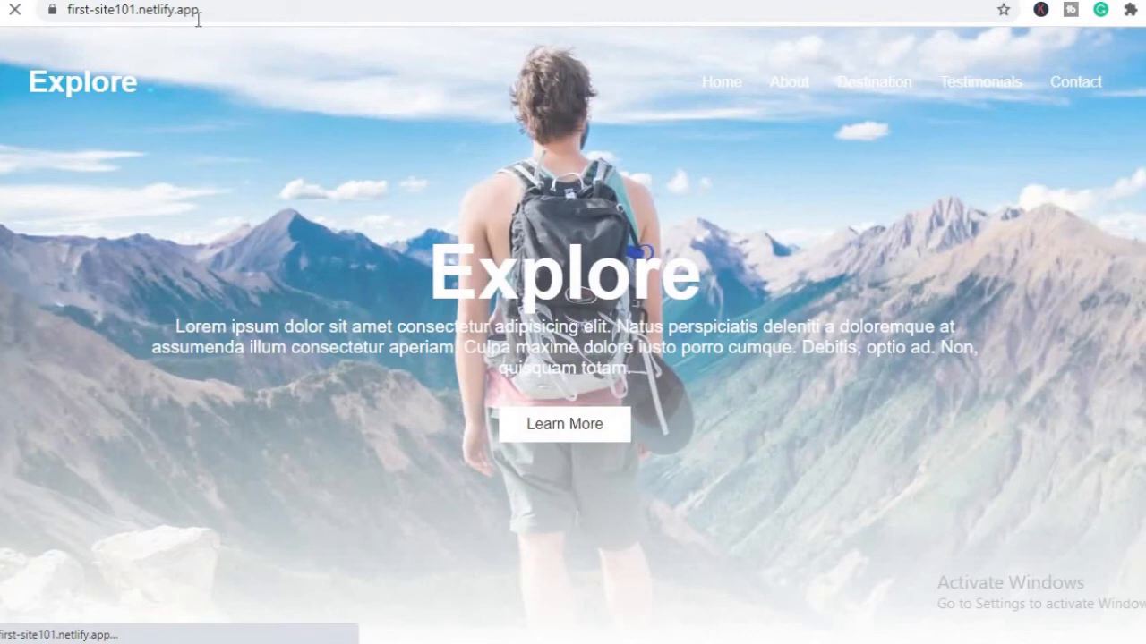
left_click(218, 13)
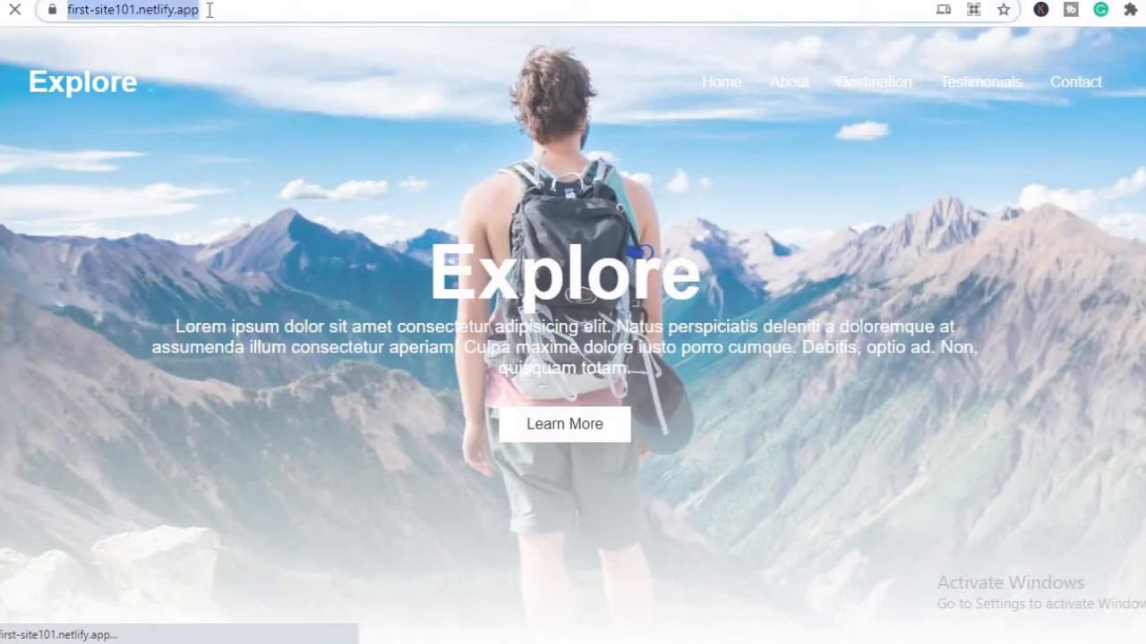
left_click(209, 9)
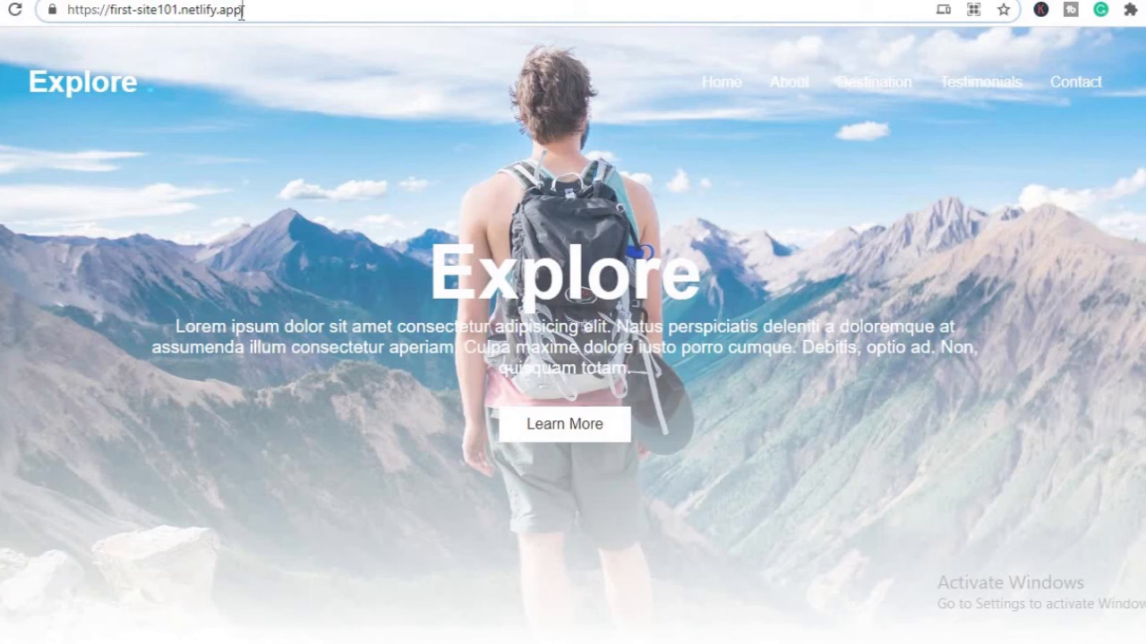
left_click_drag(242, 11, 184, 12)
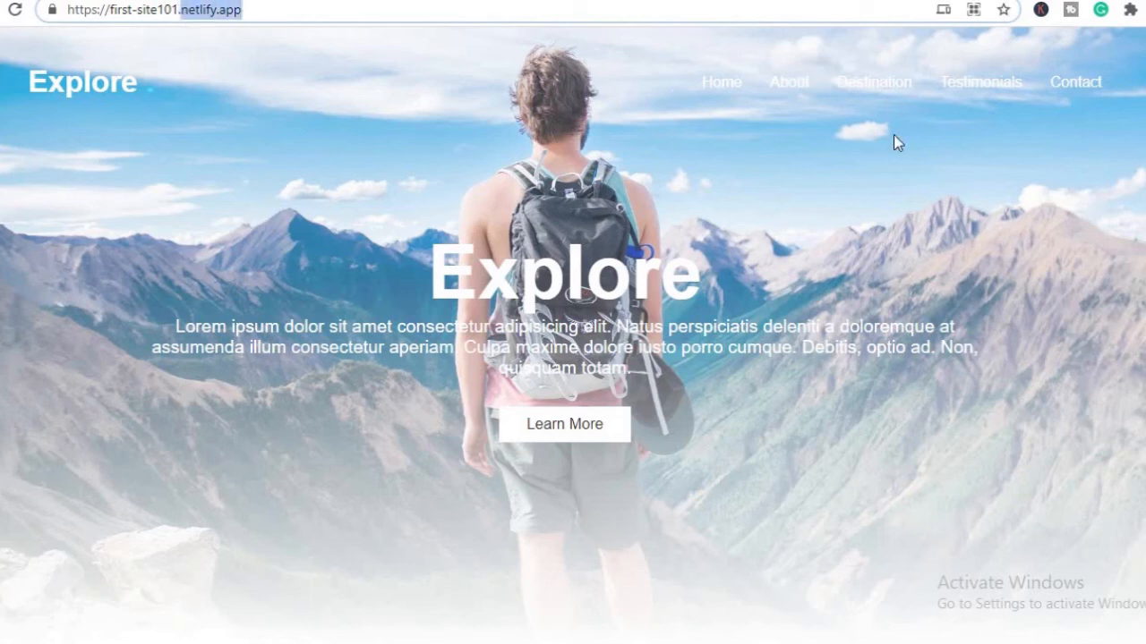
Visit the live site's About, Destination, Testimonials and Contact sections through its navigation links, and look over the page
left_click(788, 90)
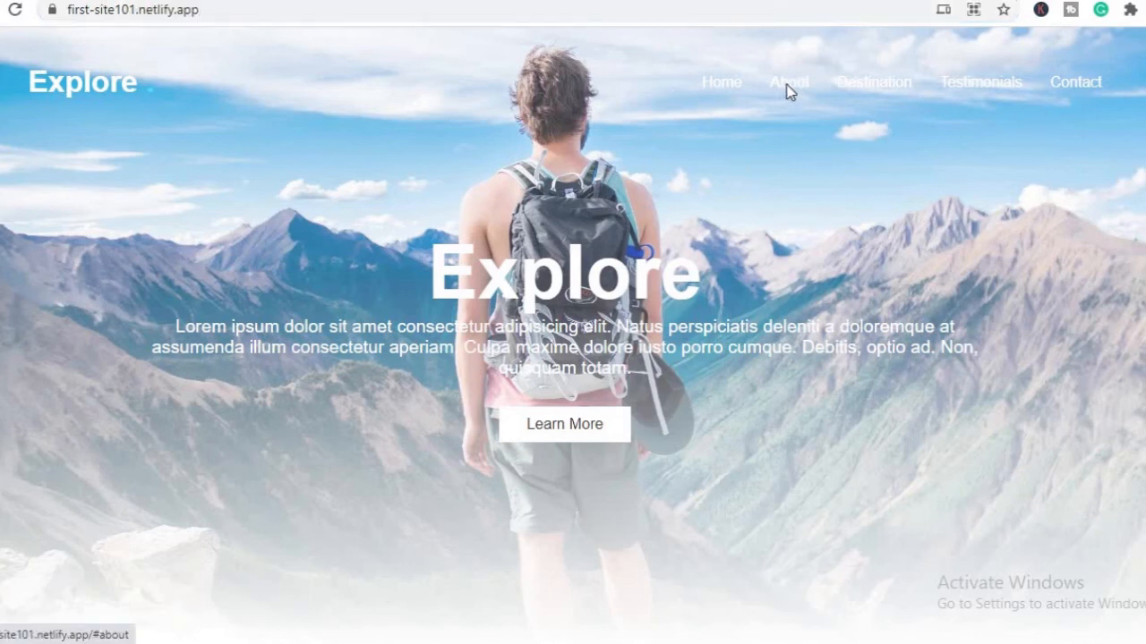
left_click(873, 62)
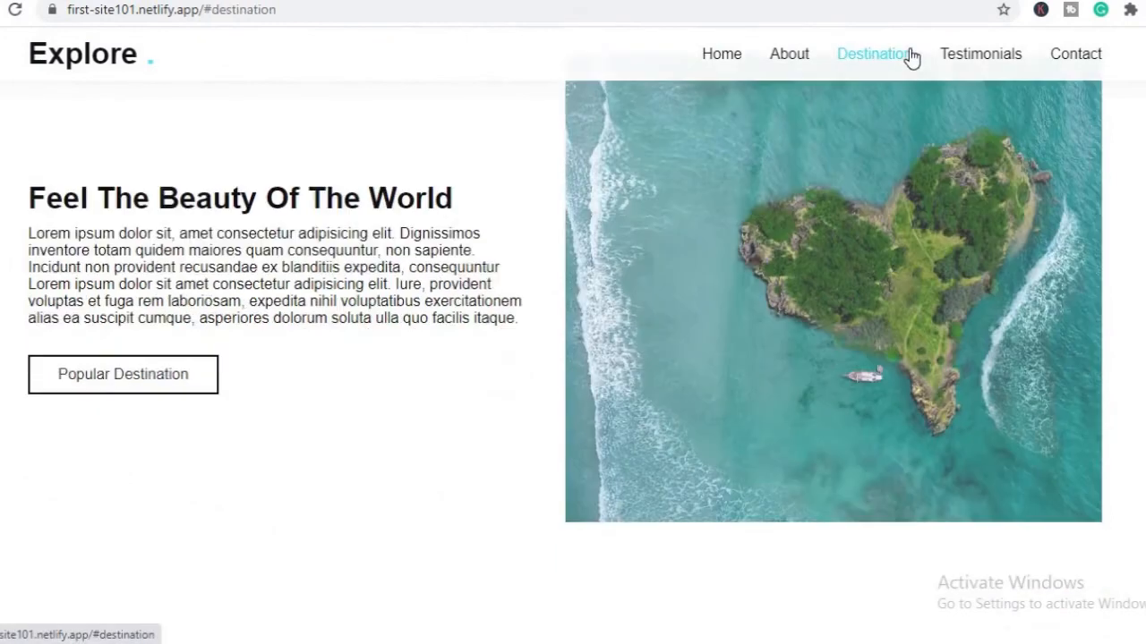
left_click(994, 59)
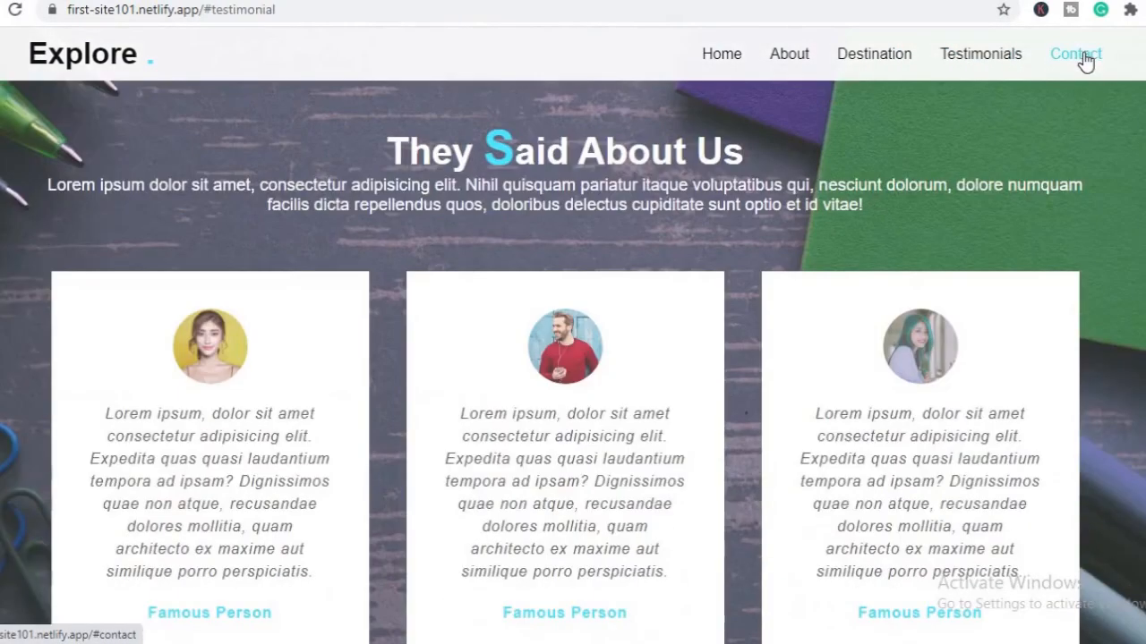
left_click(1090, 57)
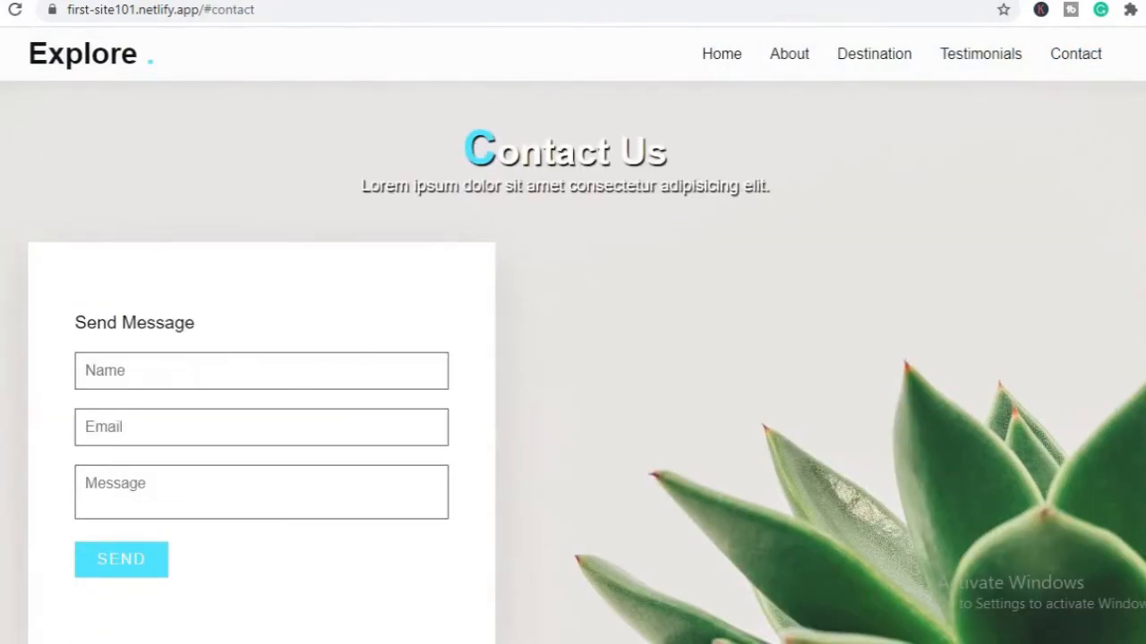
scroll(573, 358, "down", 5)
scroll(573, 358, "up", 20)
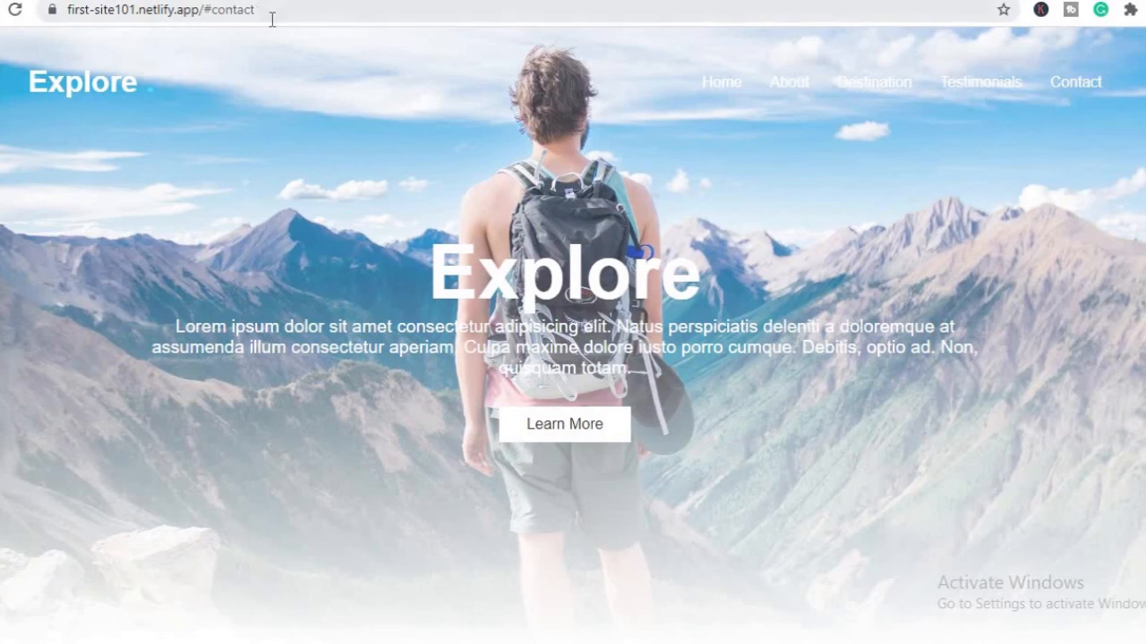
Revisit the Destination and Testimonials sections, and look through the live page down to its footer and back up
left_click(879, 81)
left_click(983, 60)
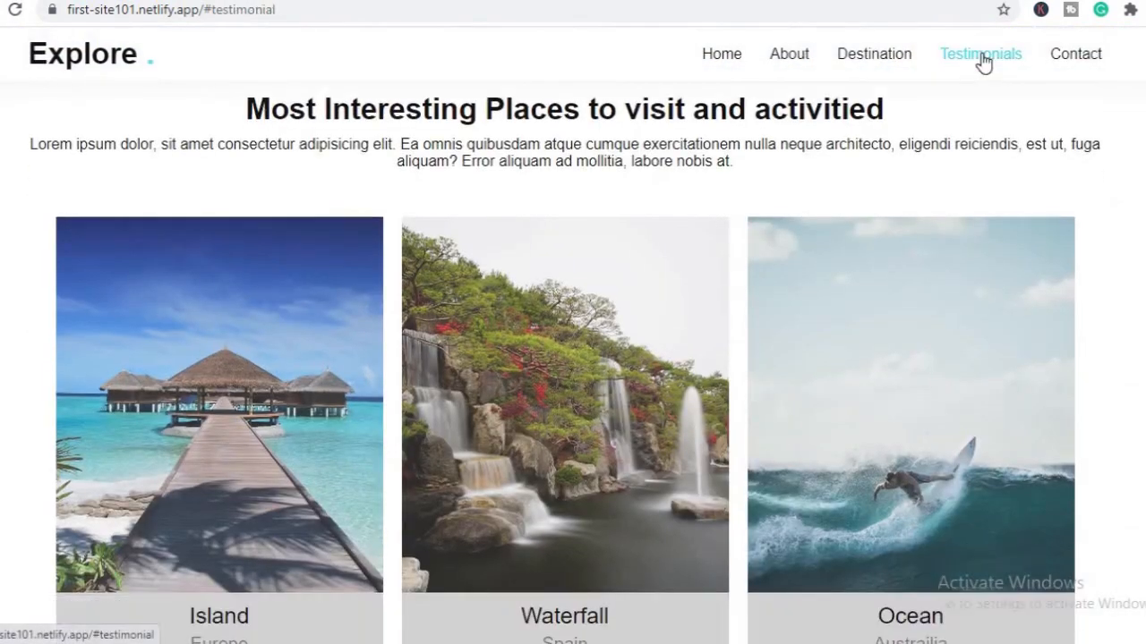
scroll(572, 358, "down", 8)
scroll(573, 358, "up", 15)
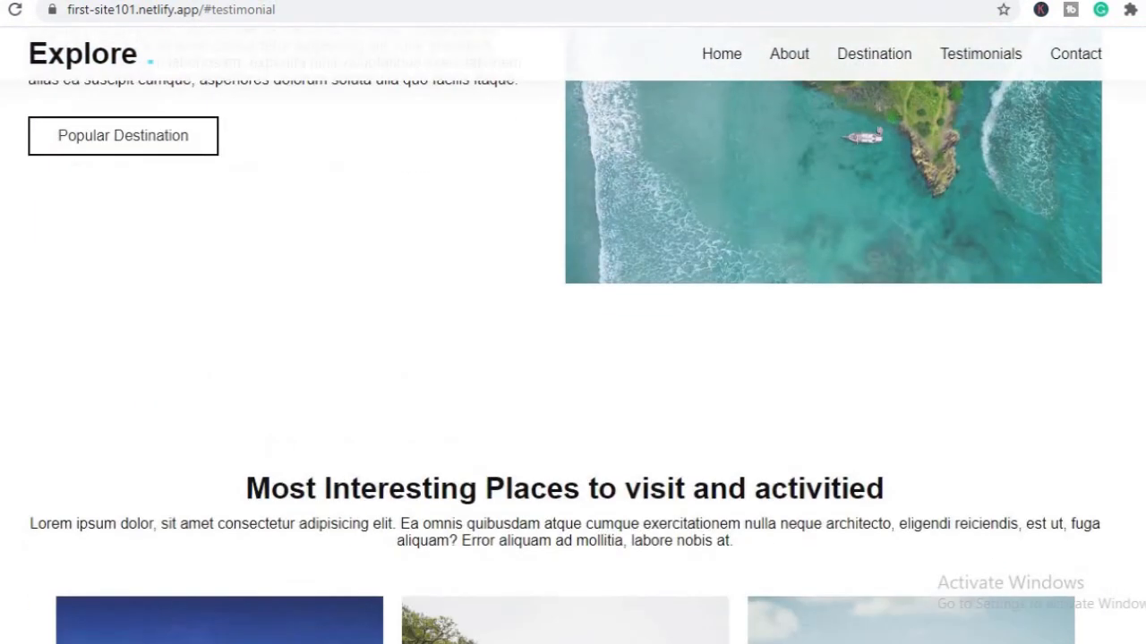
scroll(572, 358, "down", 15)
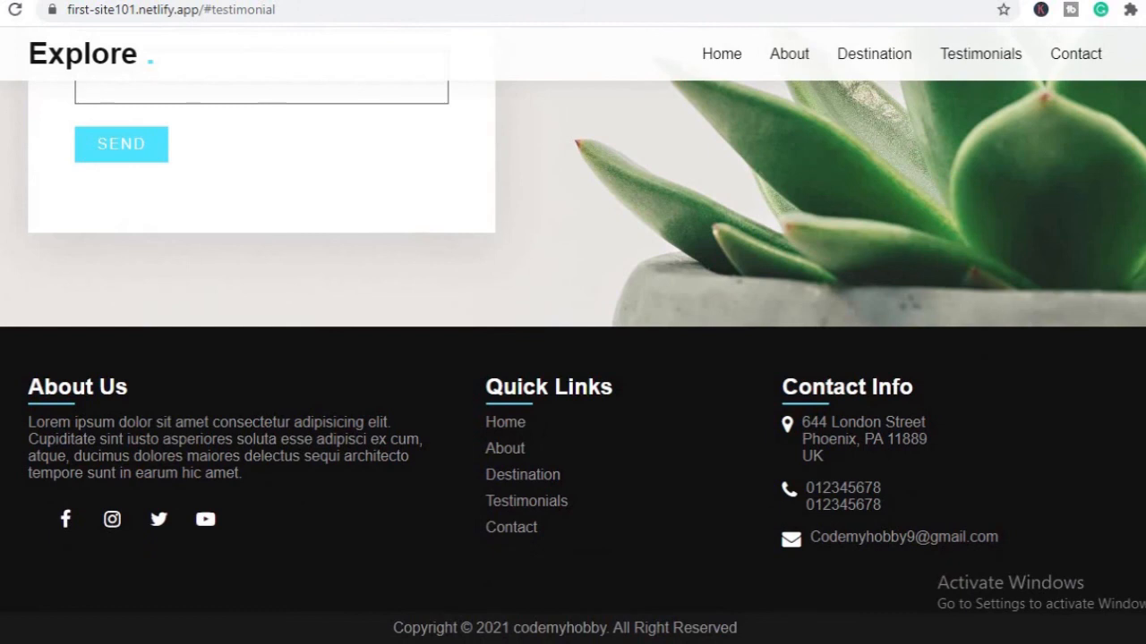
scroll(572, 358, "up", 20)
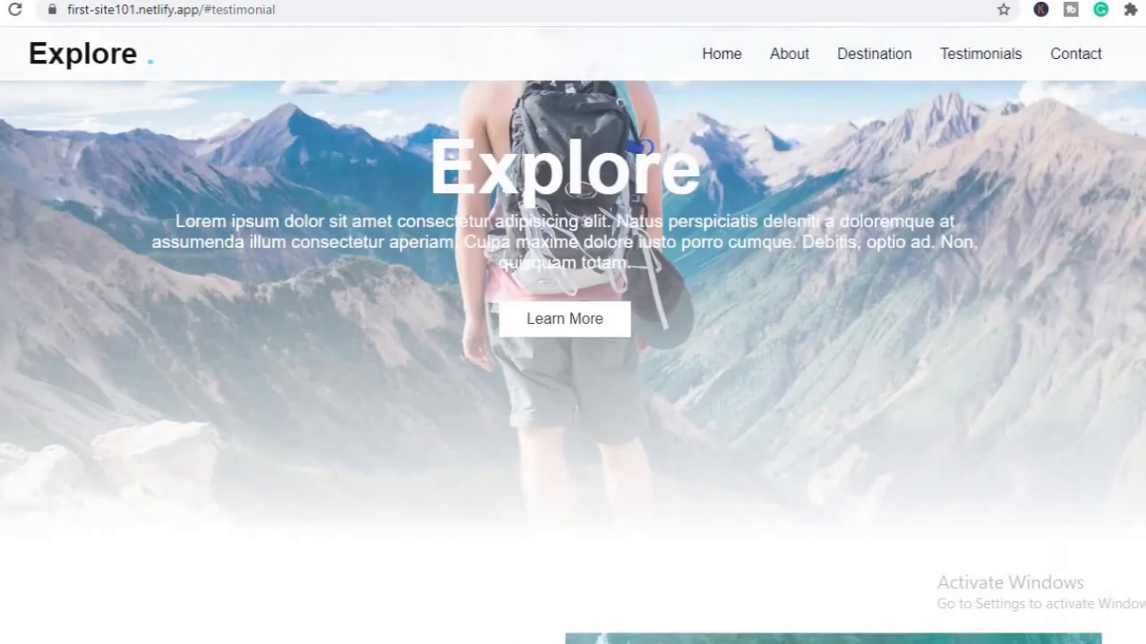